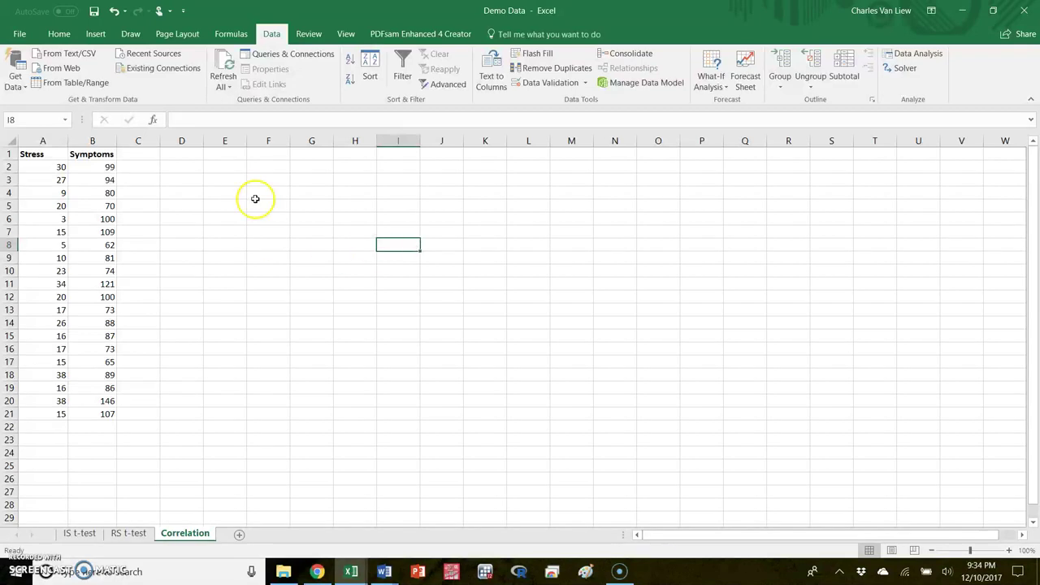
Highlight the Stress and Symptoms data in rows 2–21, then clear the selection
click(54, 153)
drag(54, 153, 104, 411)
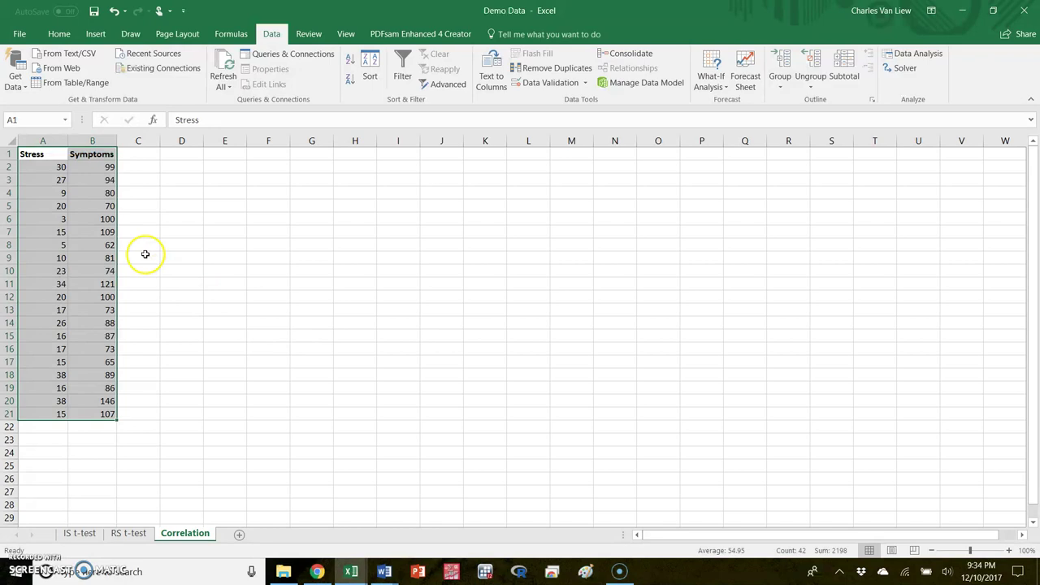
click(52, 142)
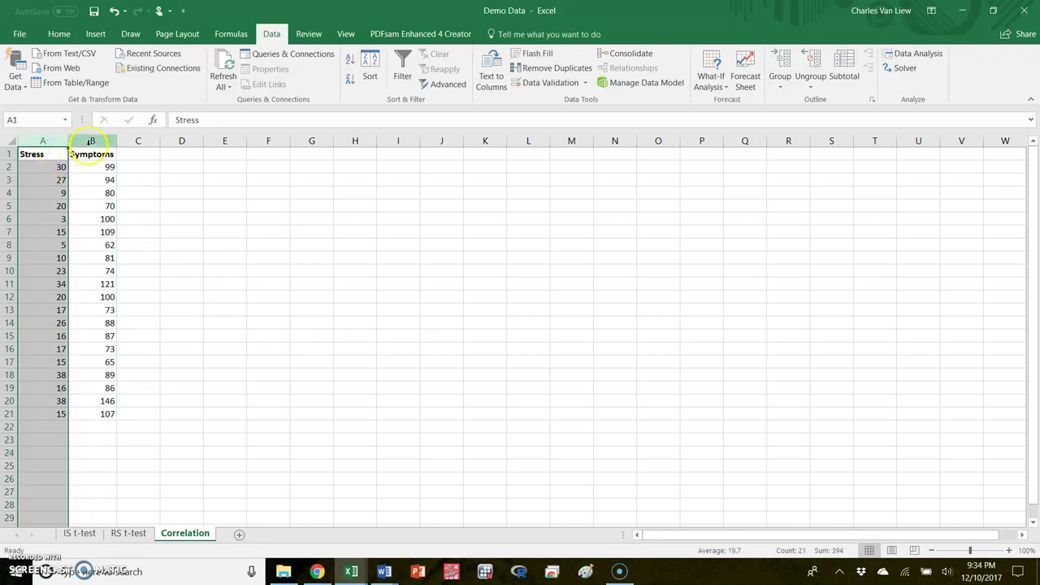
click(89, 143)
drag(8, 167, 3, 411)
click(235, 293)
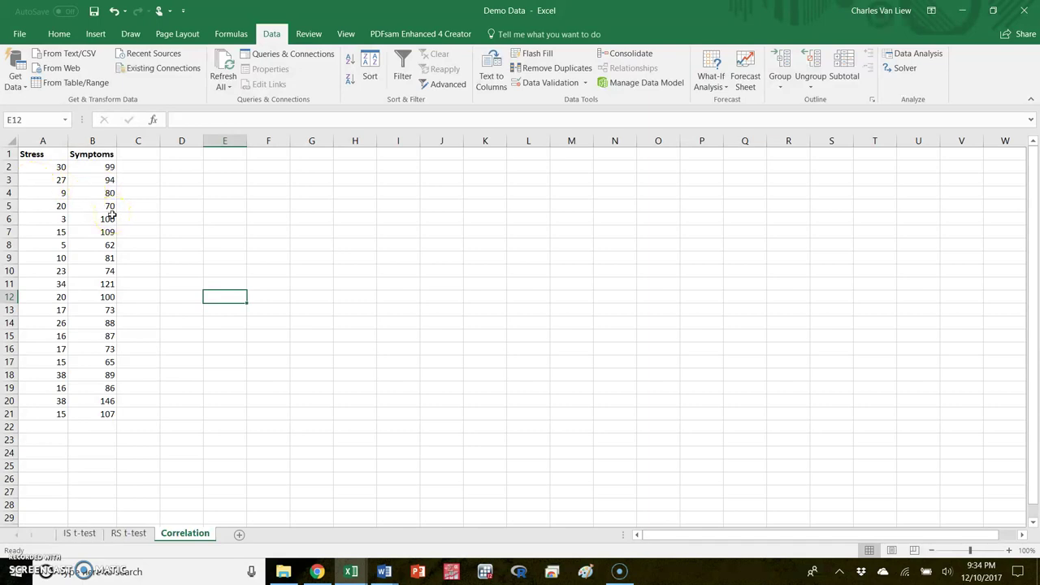
Enter 'HA:' in D2 and 'There is a significant relationship between stress and physical symptoms.' in E2
click(181, 169)
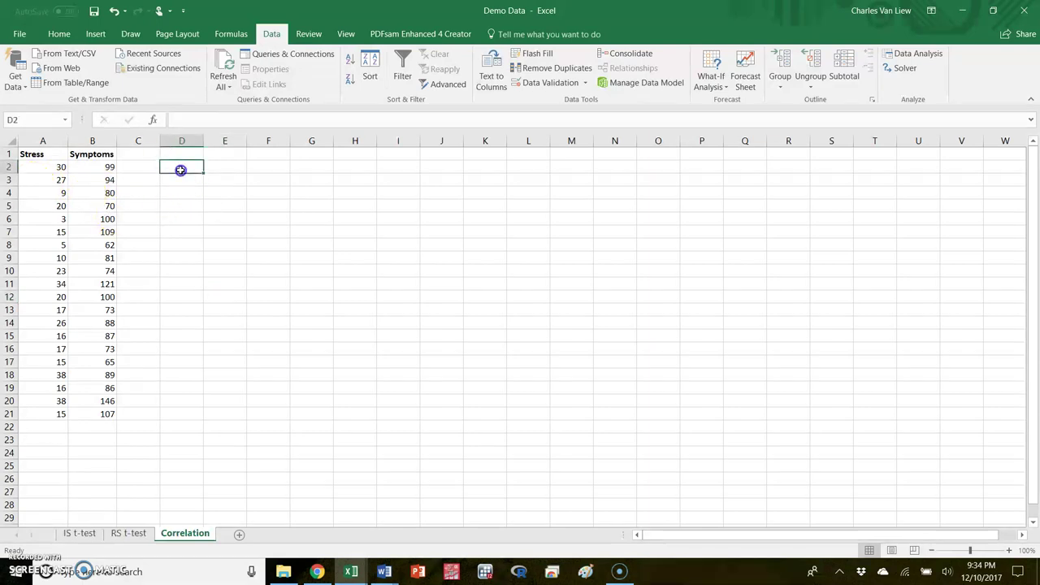
text(HA:)
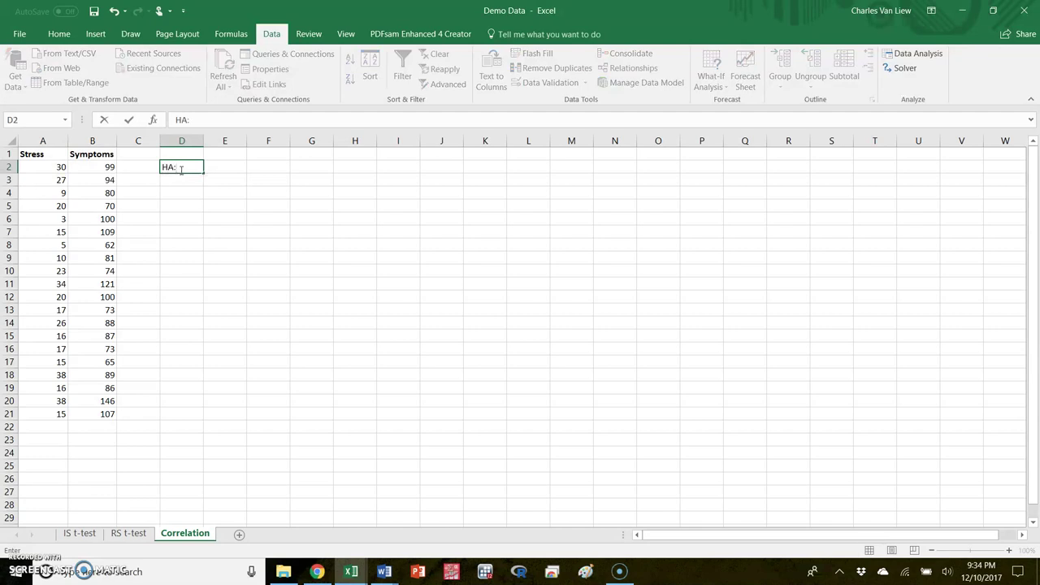
key(Tab)
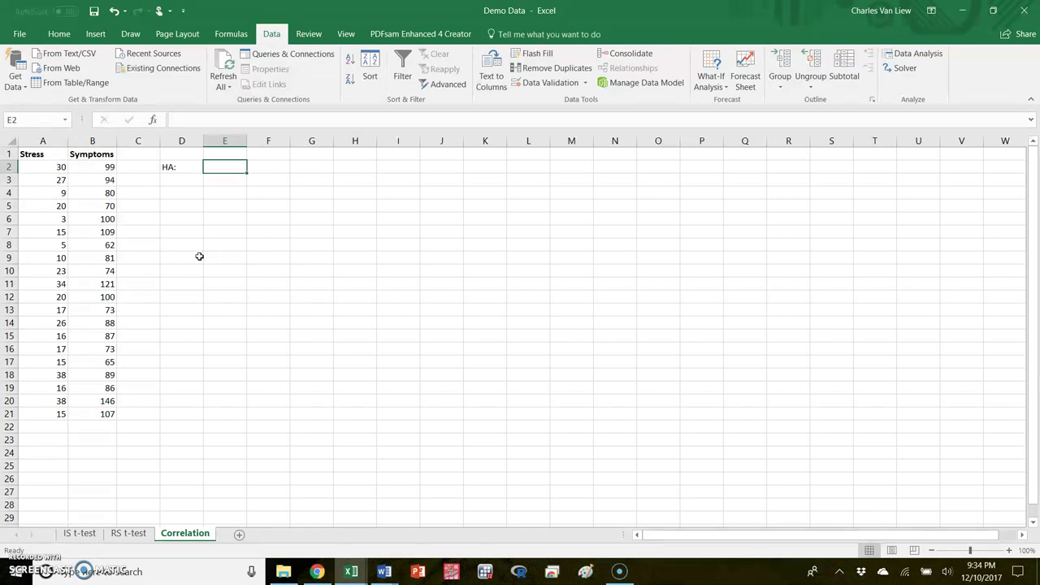
text(There is a)
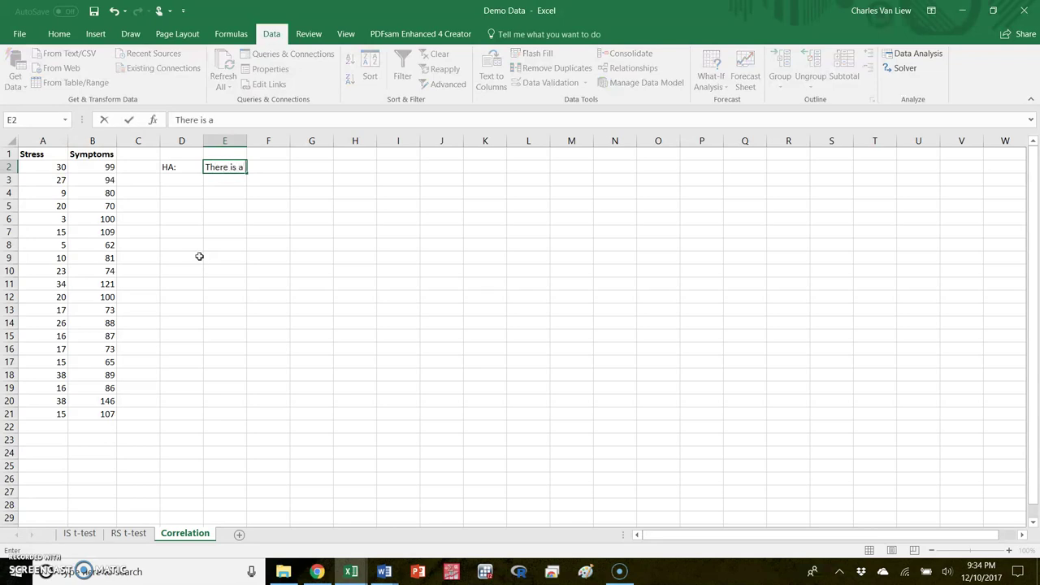
text( significant relationship bet)
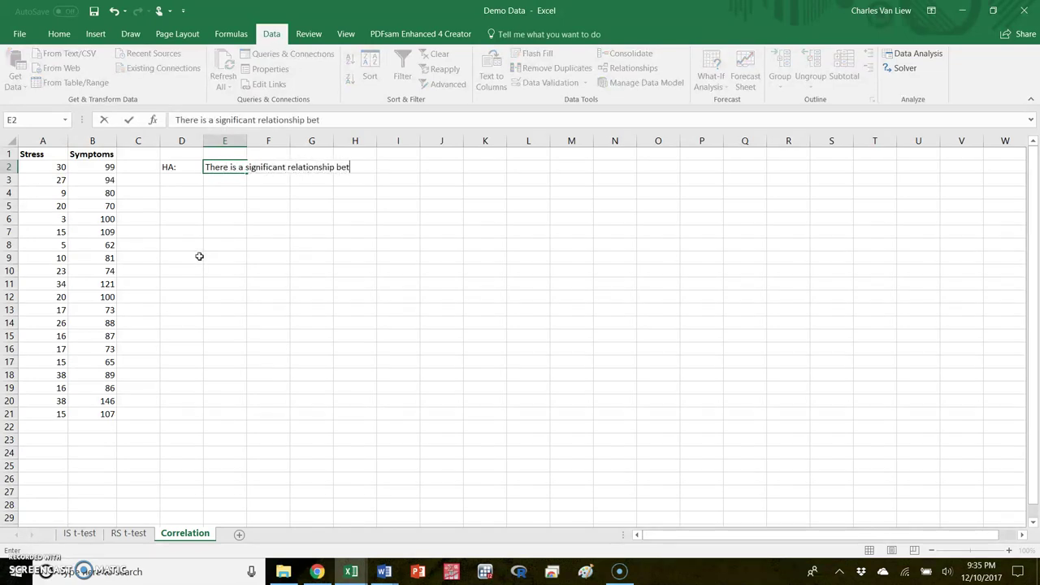
text(ween stress and physical symptoms.)
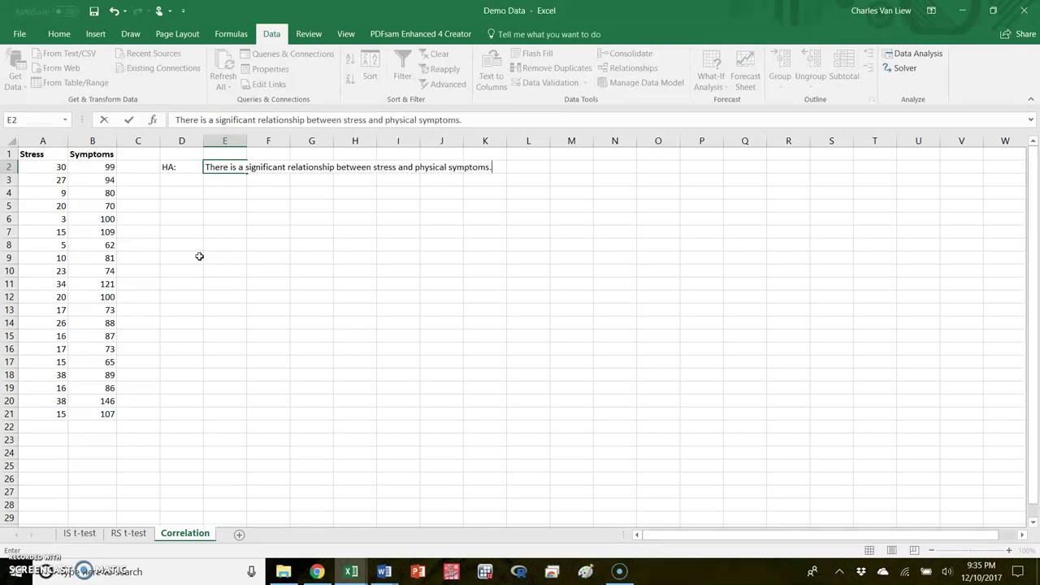
key(Return)
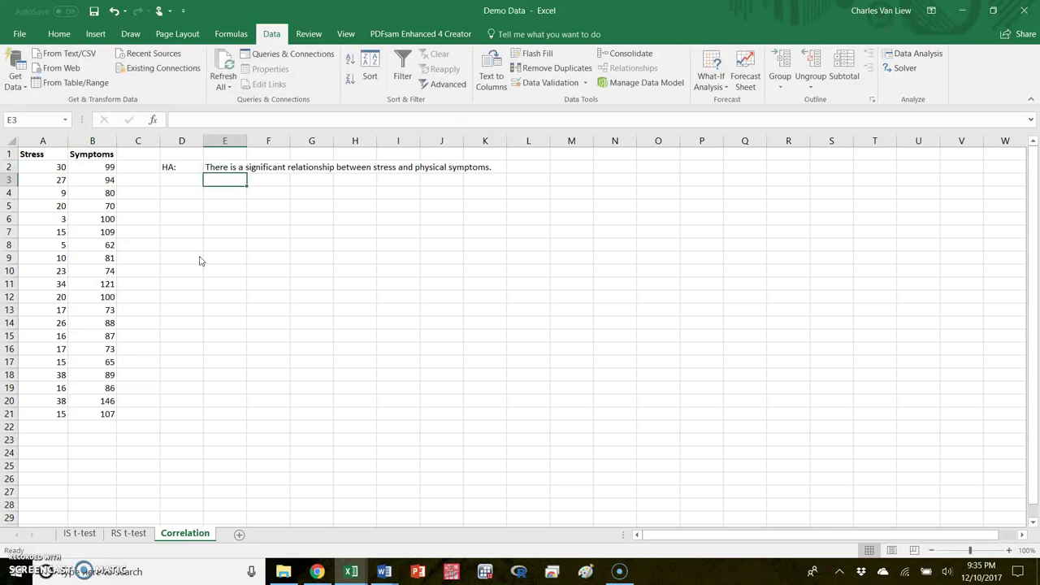
key(Left)
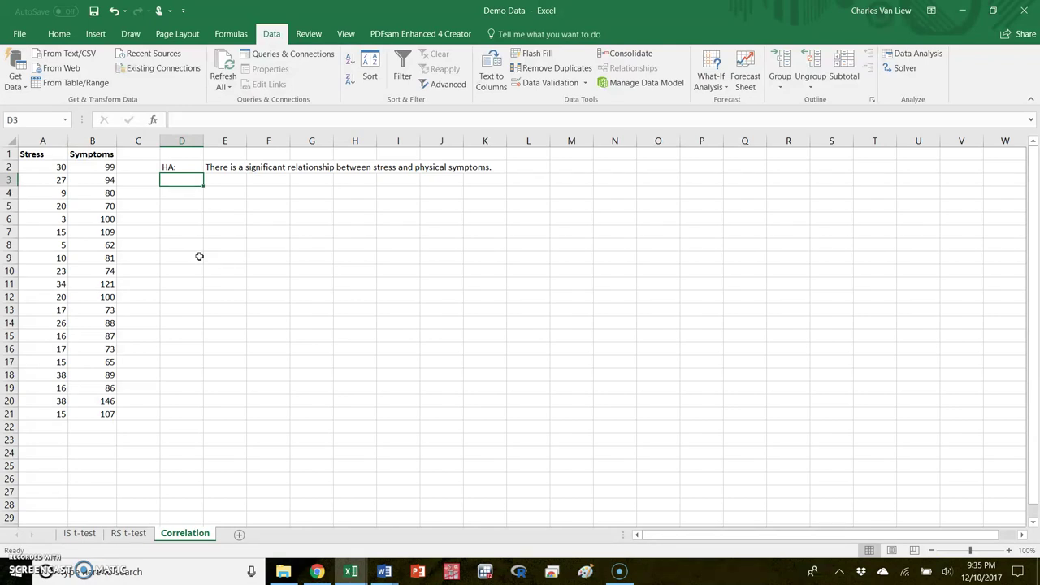
Enter 'H0:' in D3 and 'There is no relationships between stress and physical symptoms.' in E3
text(Ho:)
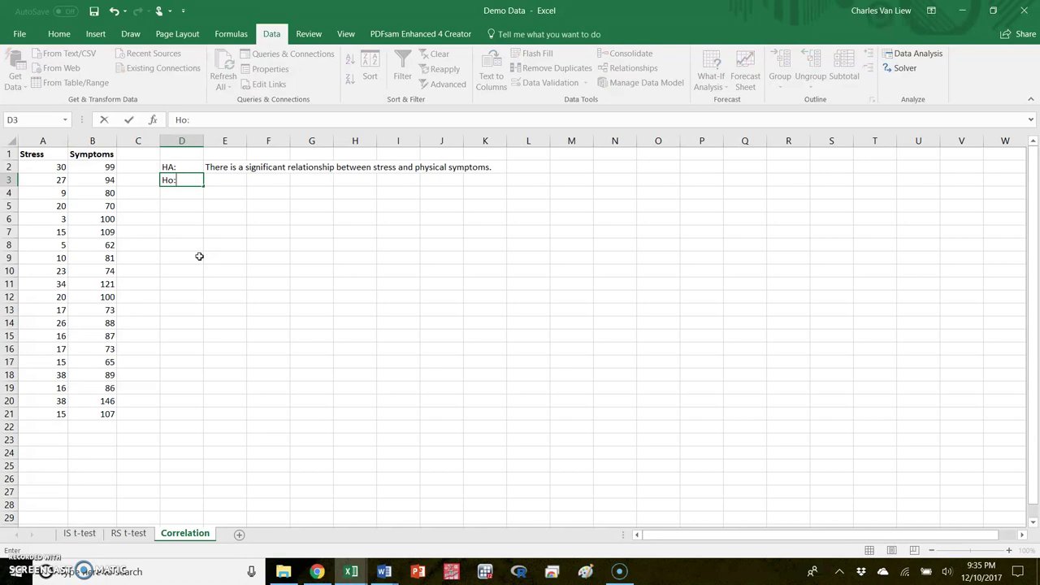
key(BackSpace)
text(0:)
key(Tab)
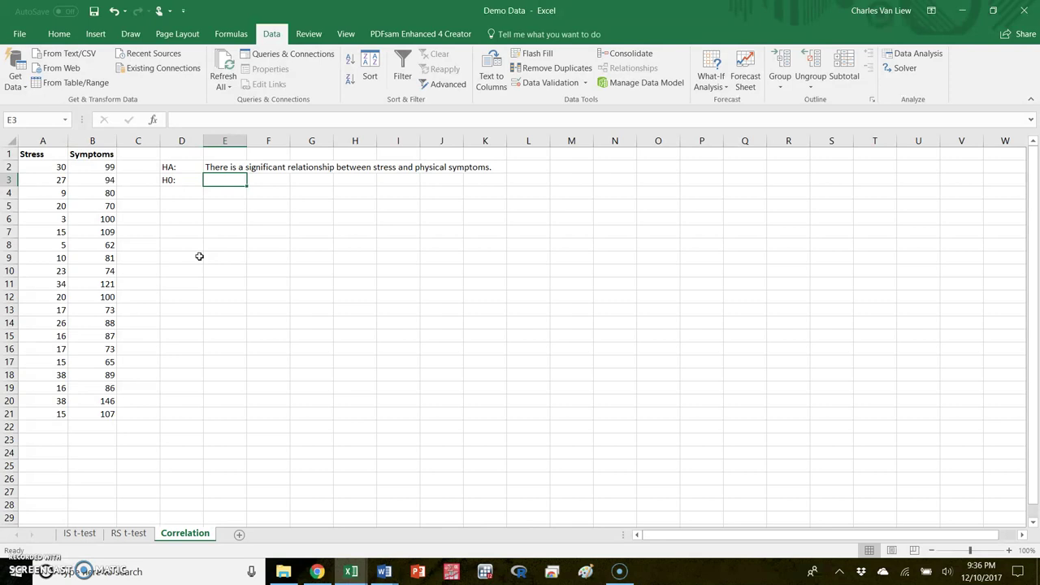
text(There is no)
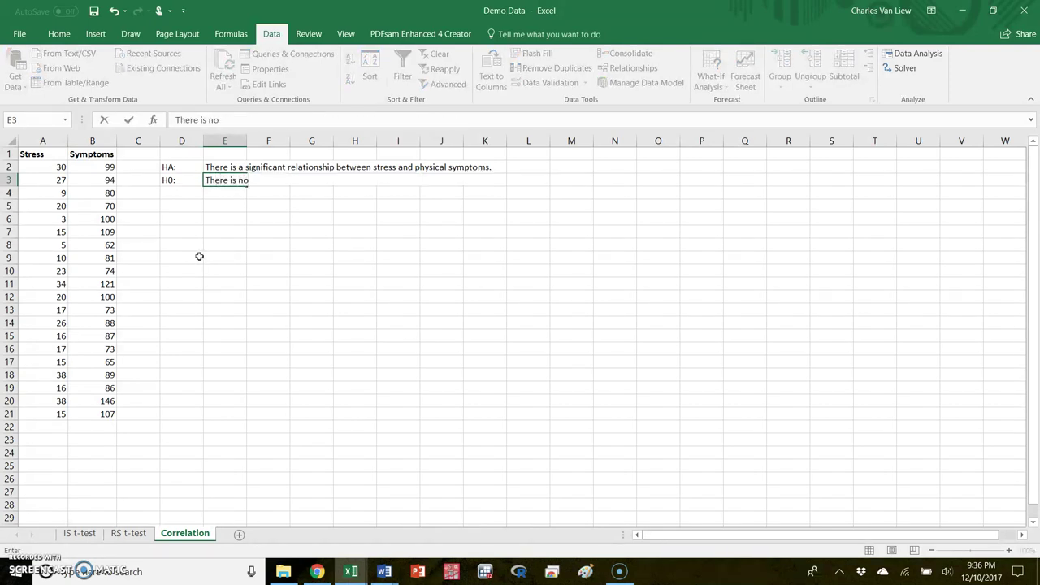
text( relationships bet)
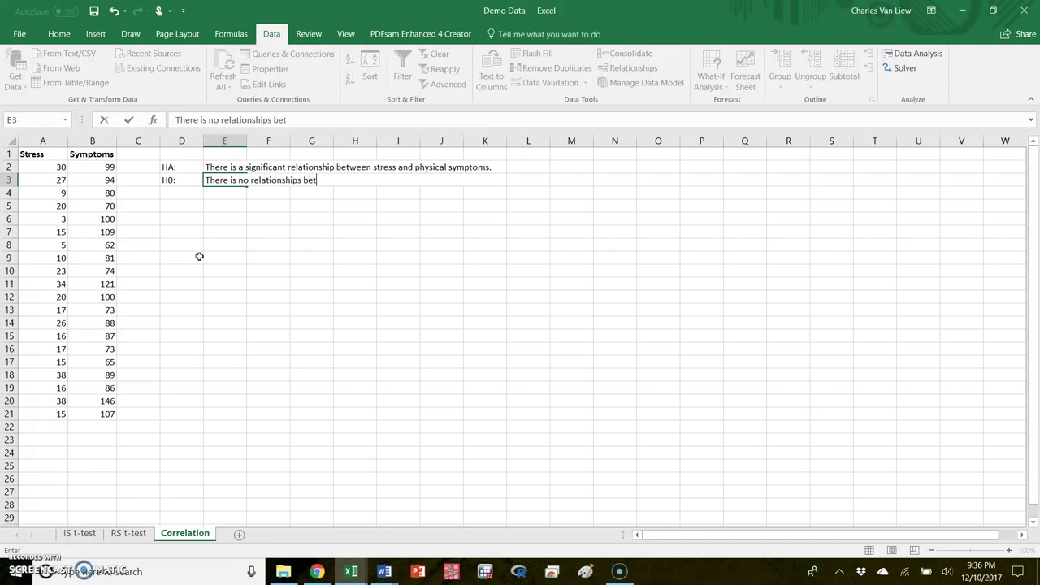
text(ween stress and phy)
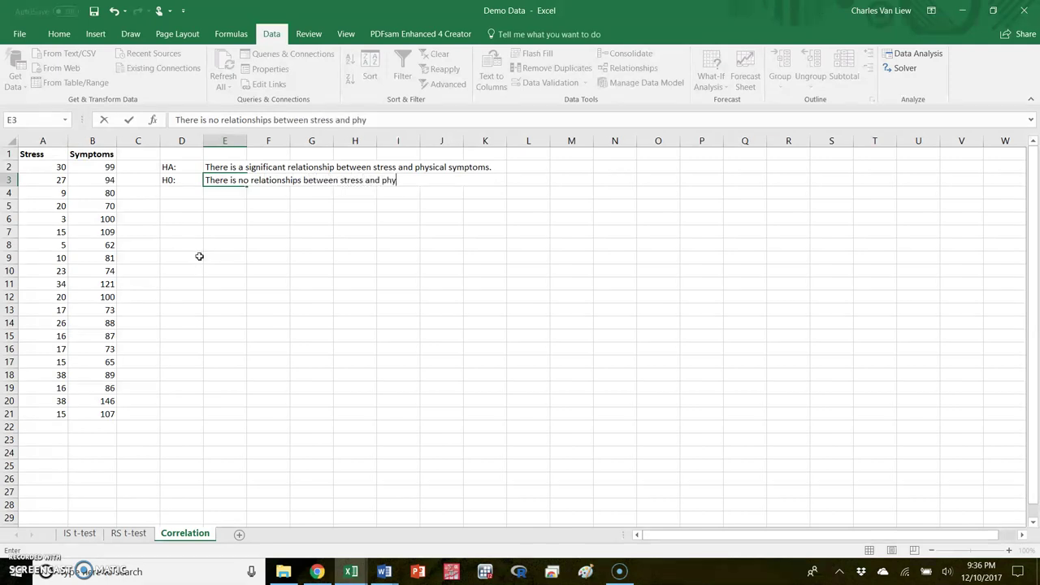
text(sical symptoms.)
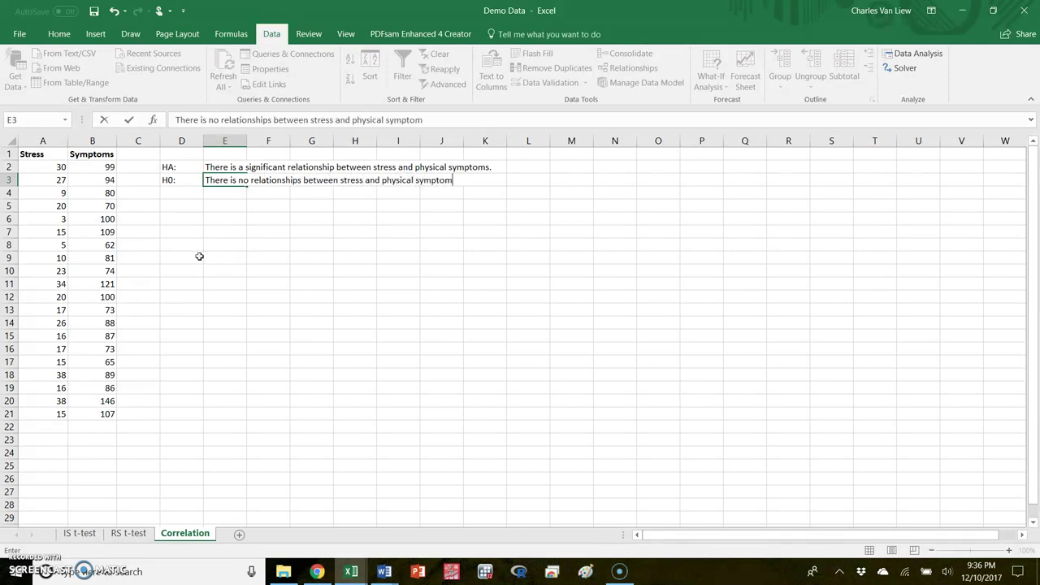
click(469, 247)
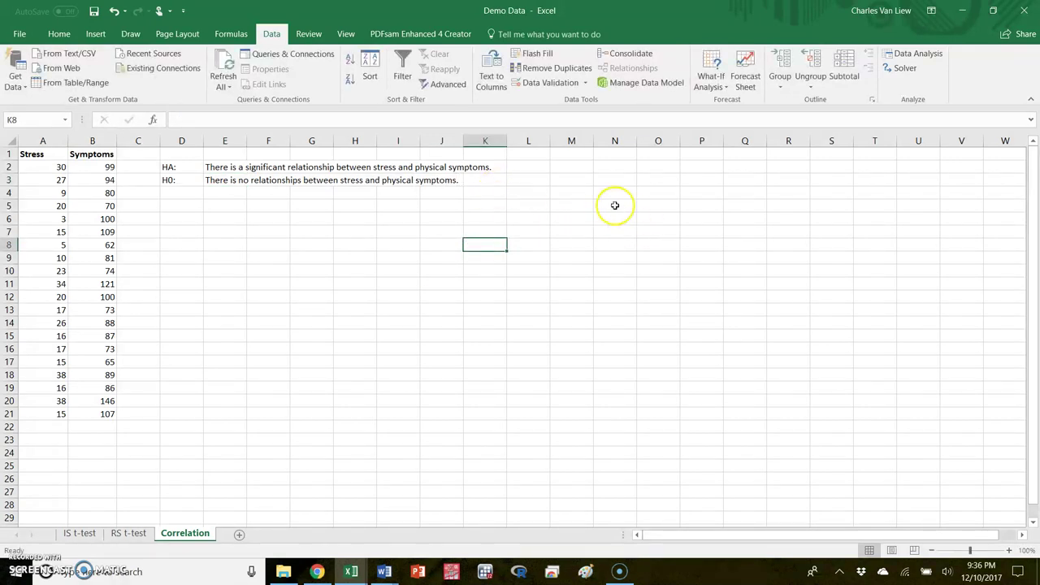
click(545, 164)
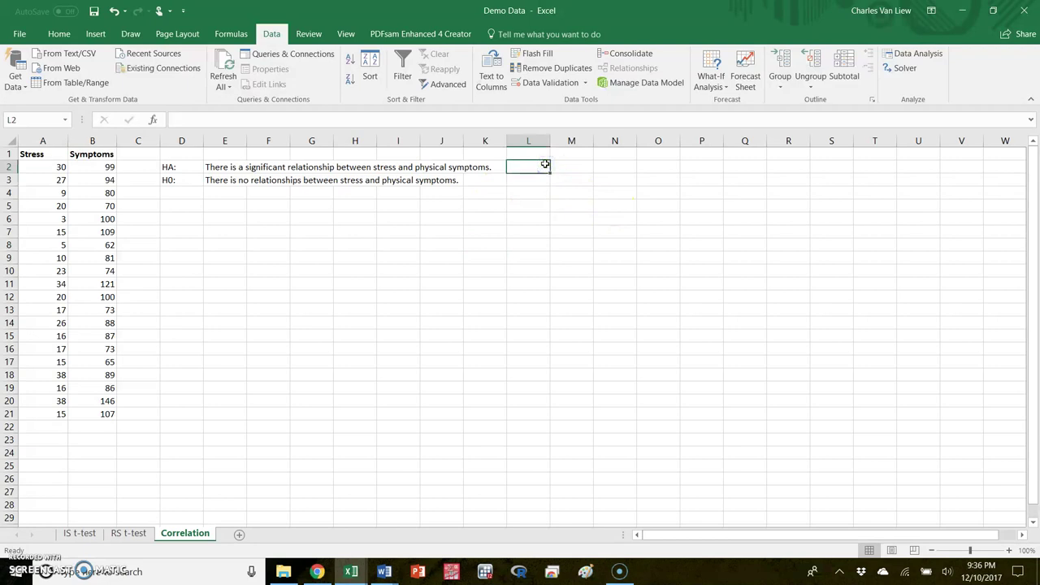
Enter the symbolic hypotheses HA: r != 0 and H0: r = 0 in L2:M3
text(HA:)
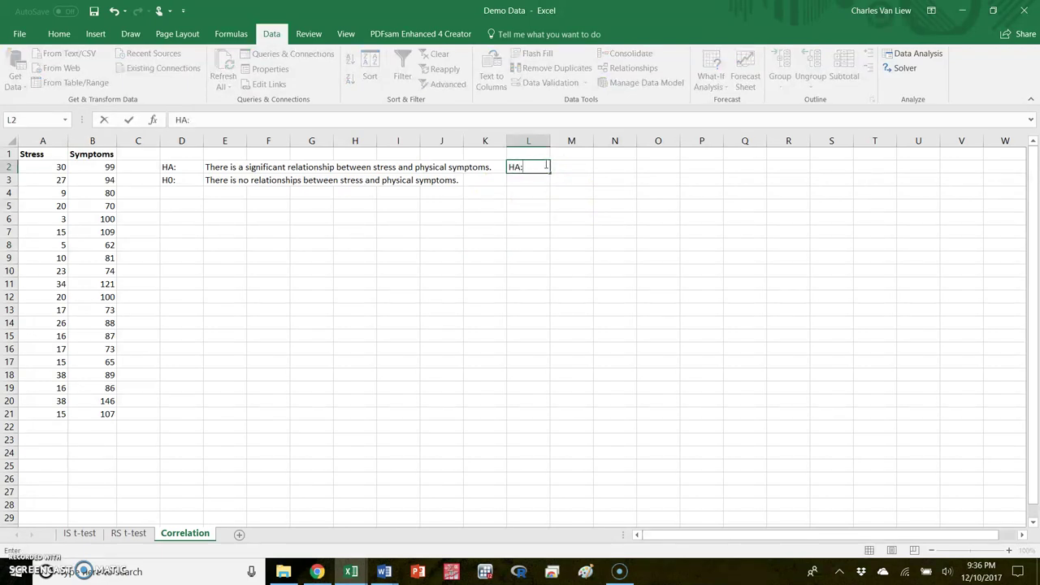
key(Tab)
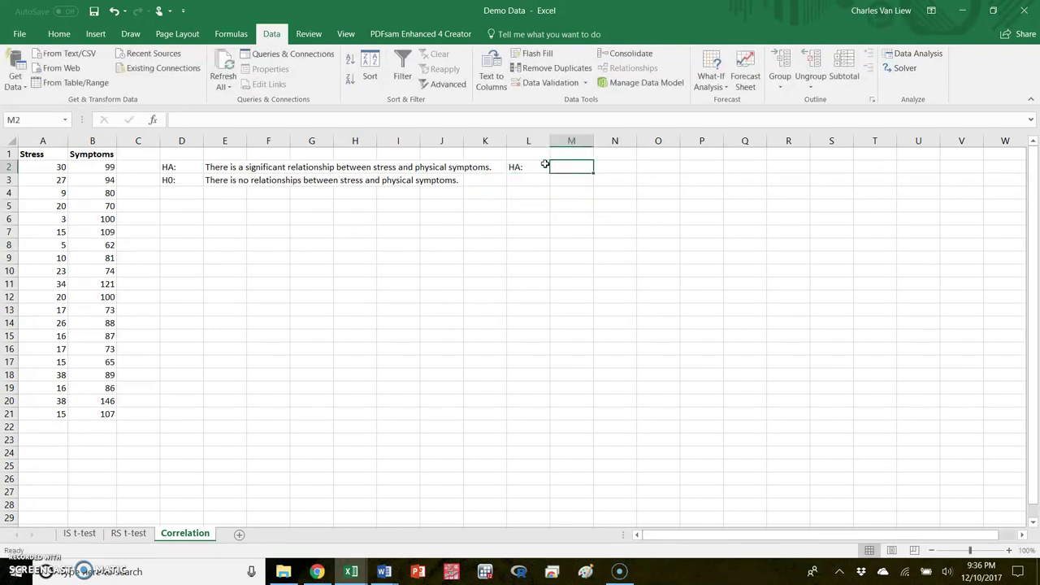
text(r)
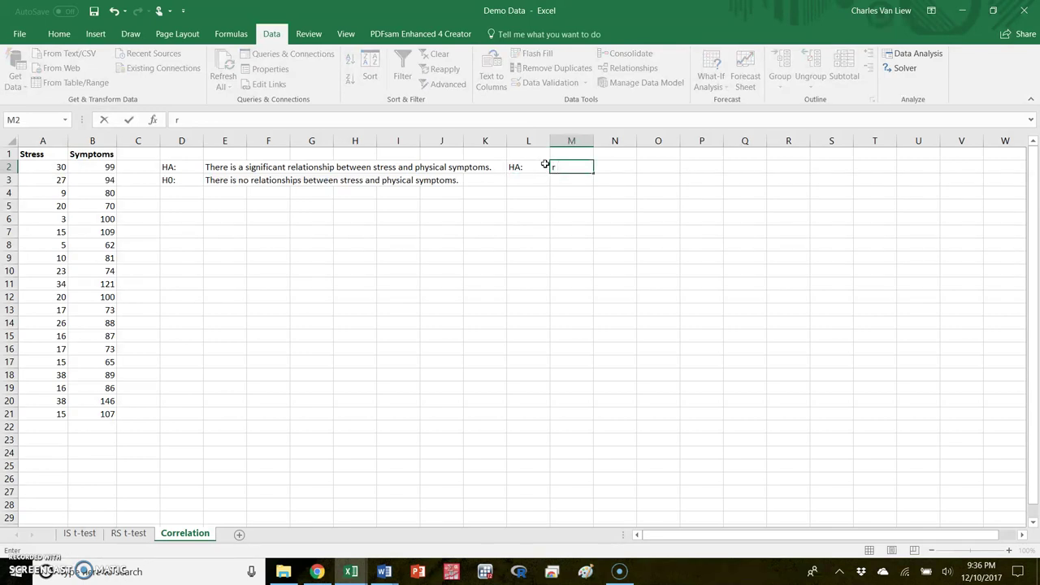
text( != 0)
key(Return)
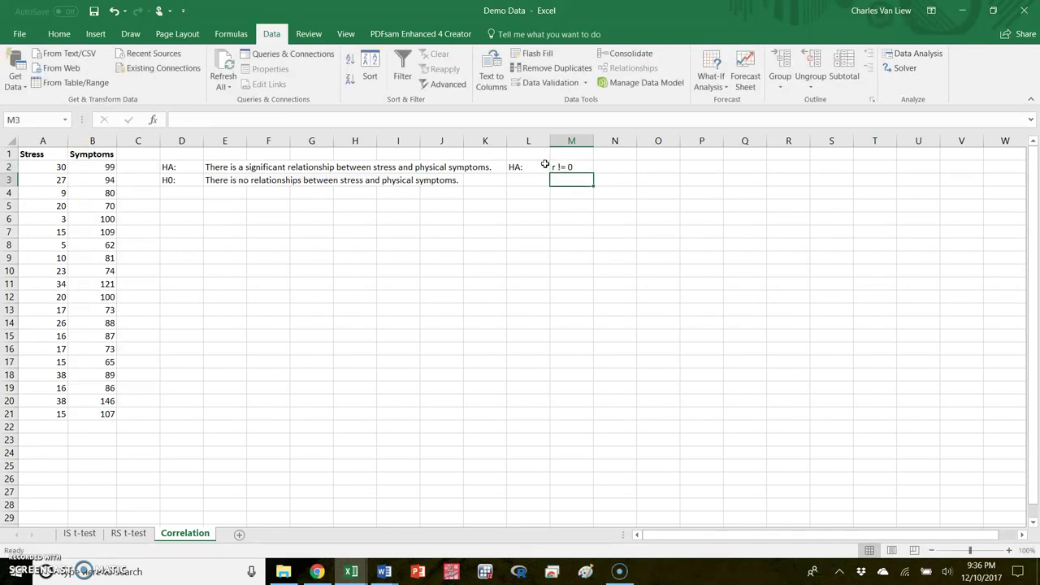
key(Left)
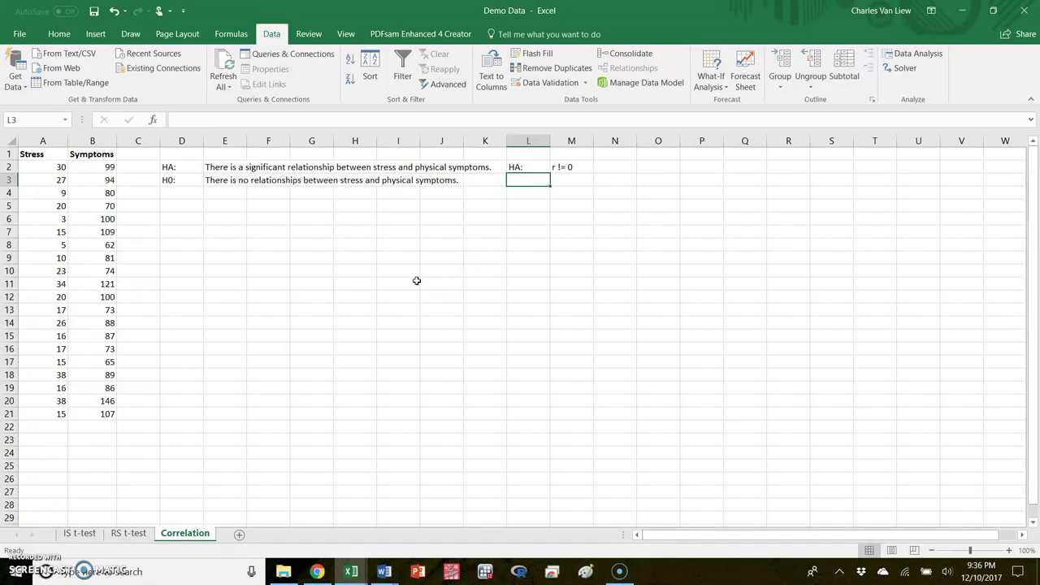
text(H0:)
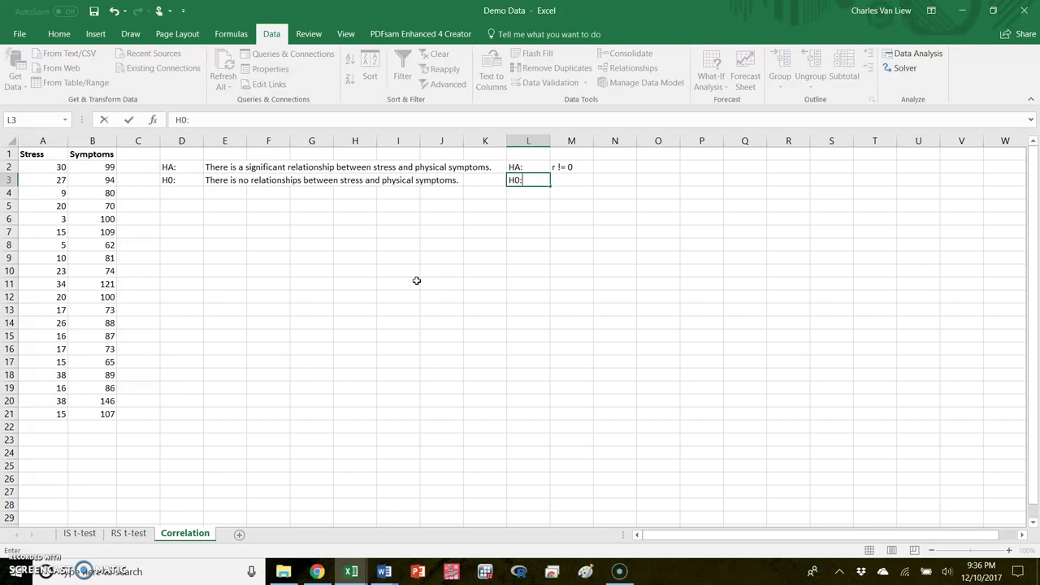
key(Tab)
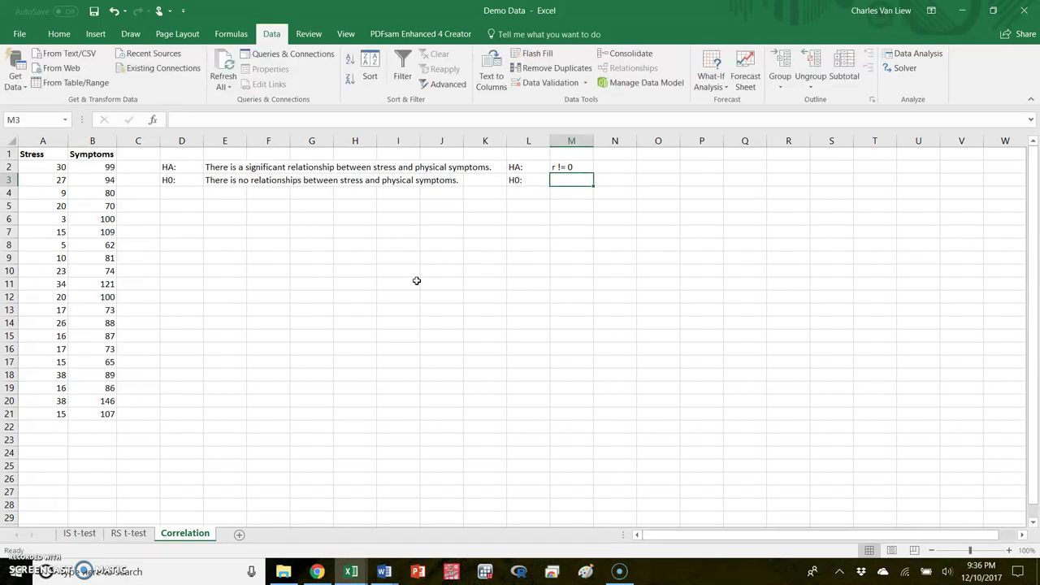
text(r = 0)
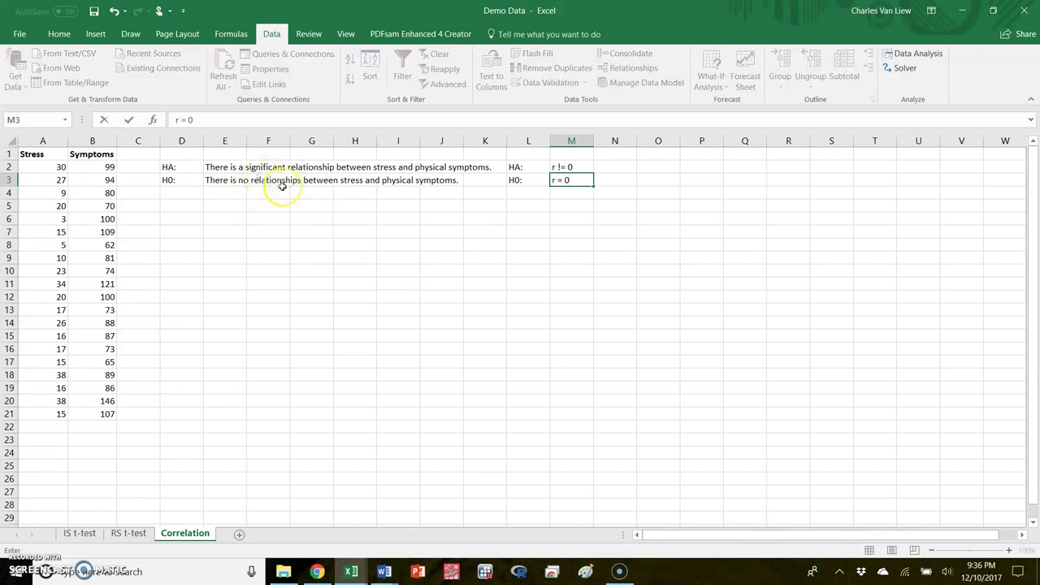
Correct 'relationships' to 'relationship' in the E3 null hypothesis sentence
click(217, 181)
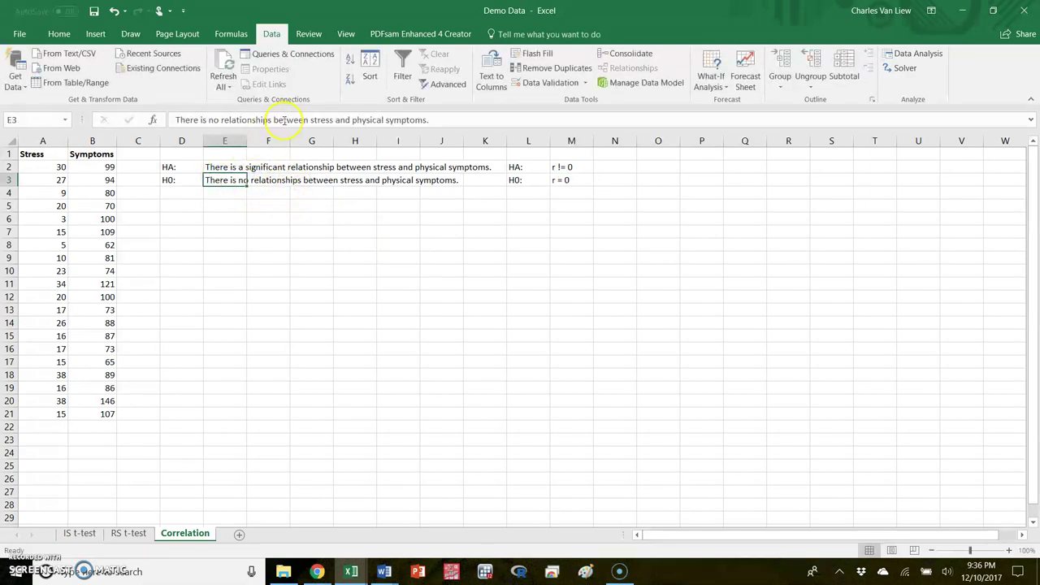
click(278, 120)
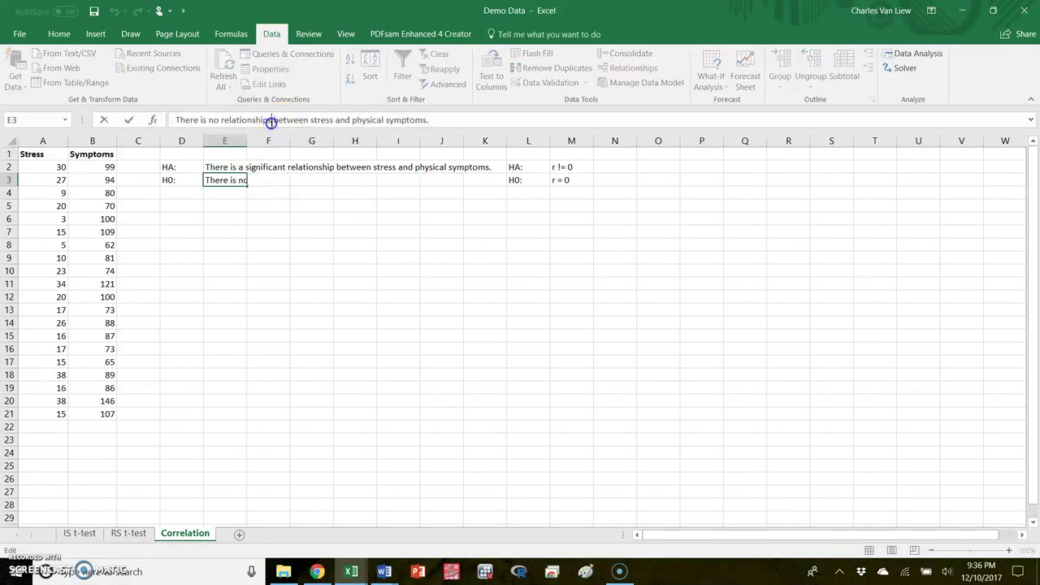
key(BackSpace)
click(515, 258)
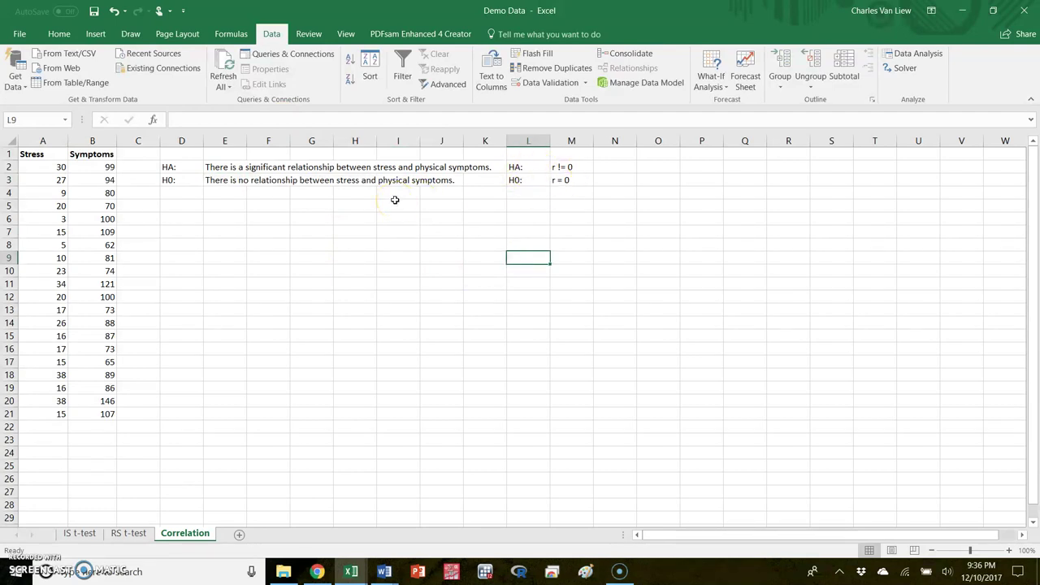
click(173, 210)
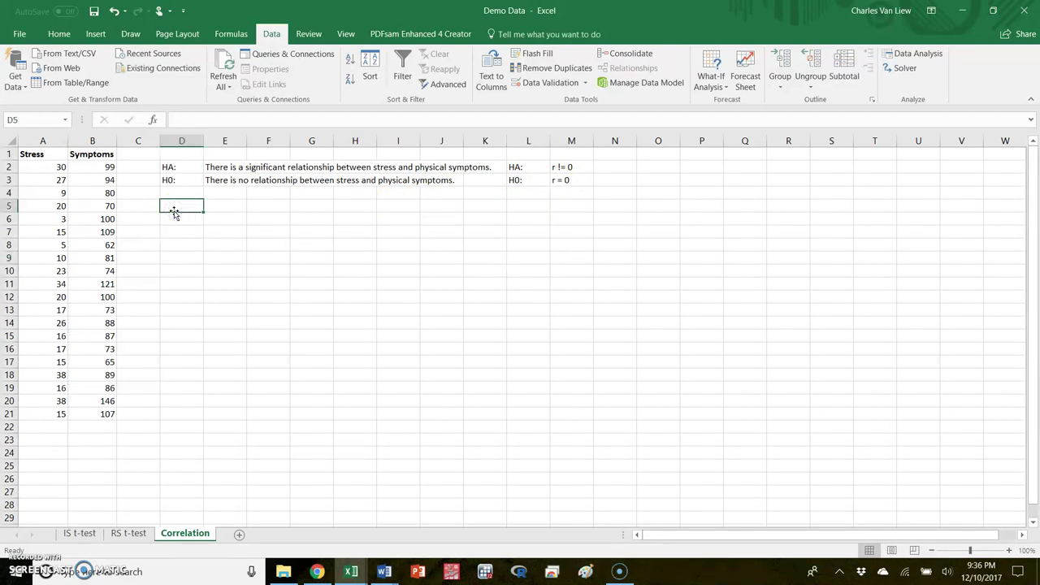
Run Descriptive Statistics on $A$2:$B$21 with output at F20, then copy the summary table
click(930, 55)
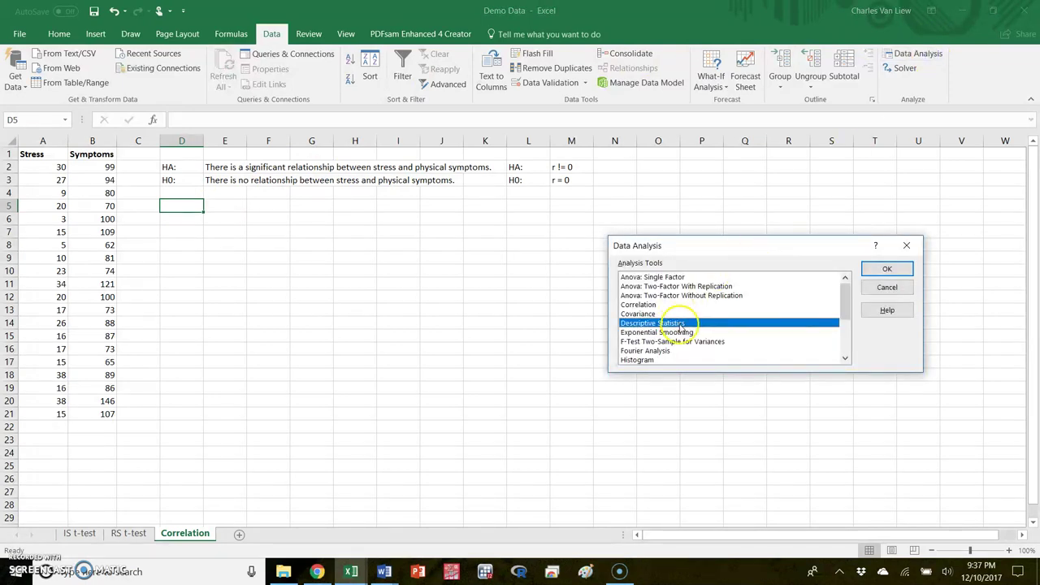
double_click(680, 324)
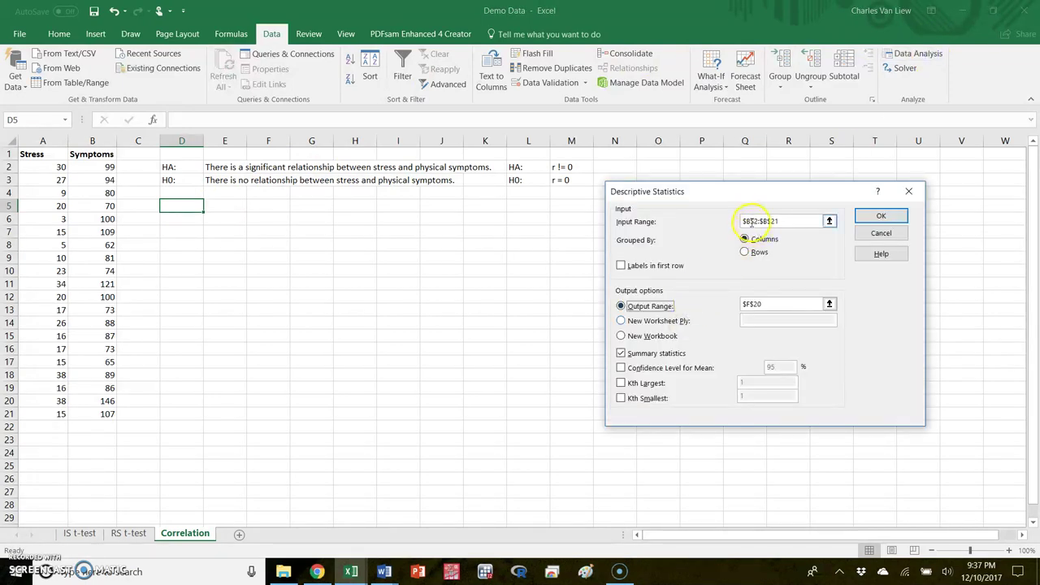
click(750, 221)
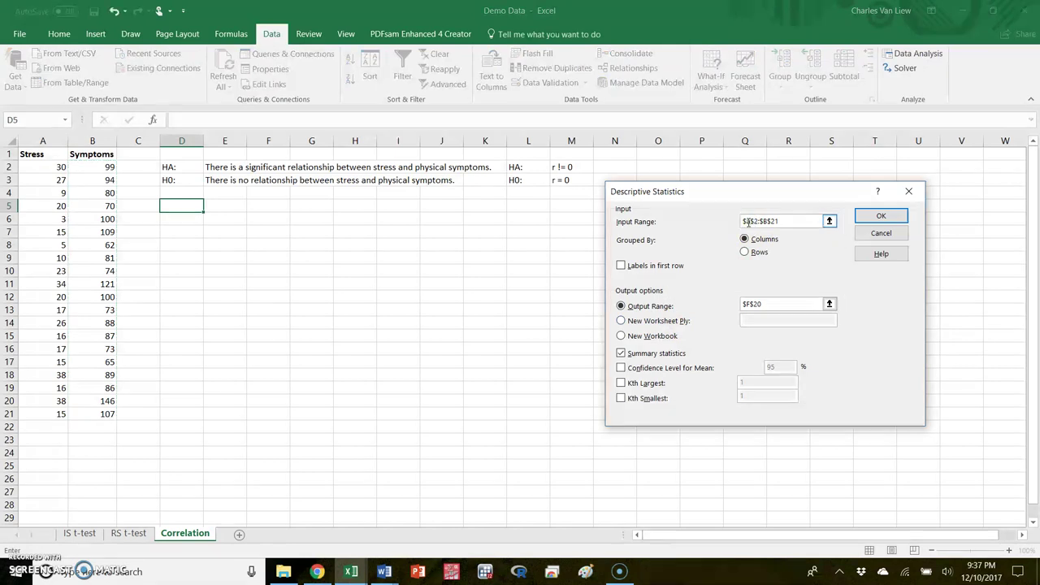
click(765, 221)
text(a)
key(BackSpace)
text(a)
key(BackSpace)
text(b)
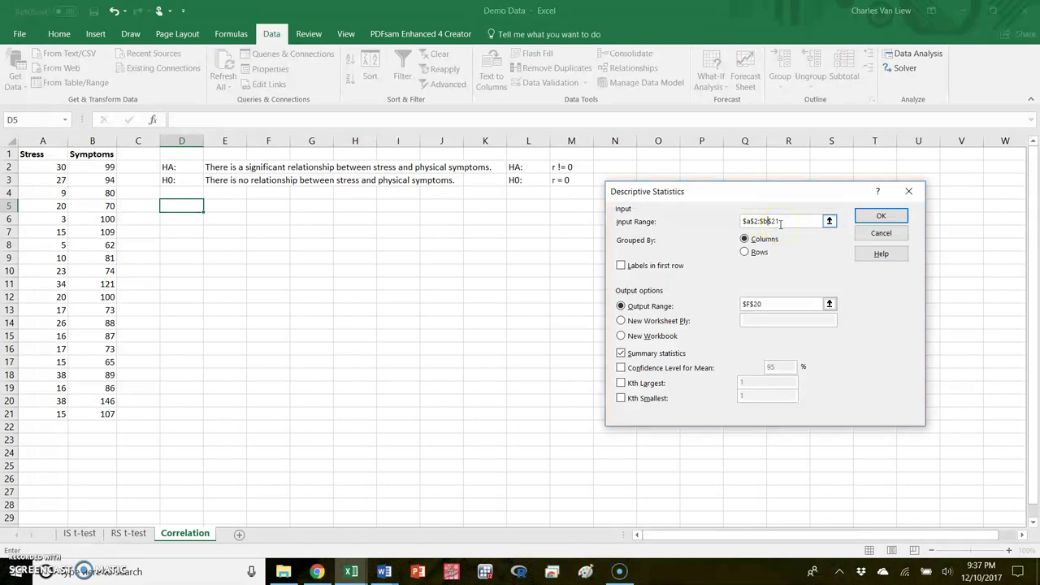
click(882, 217)
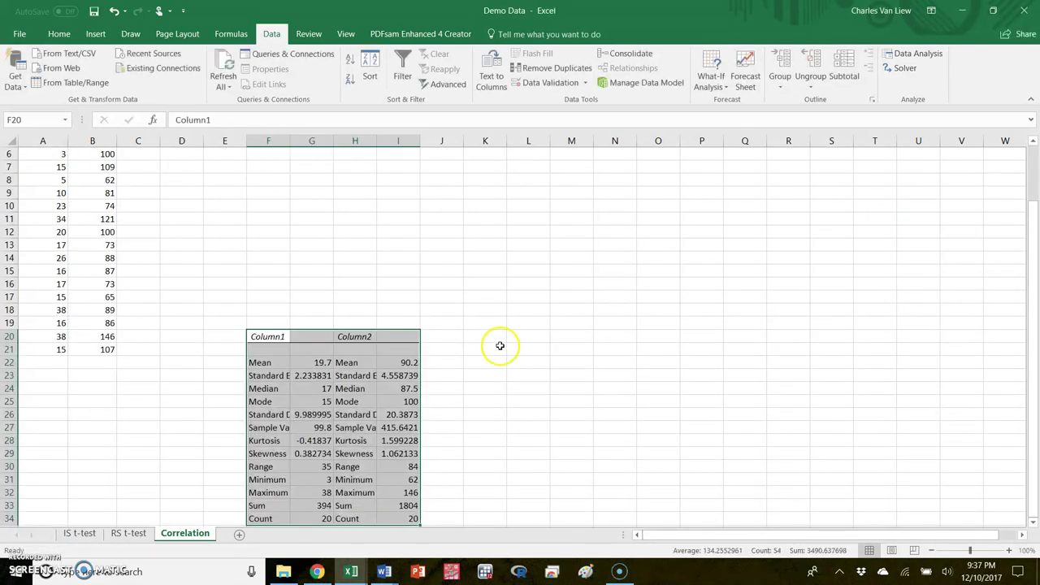
key(ctrl+c)
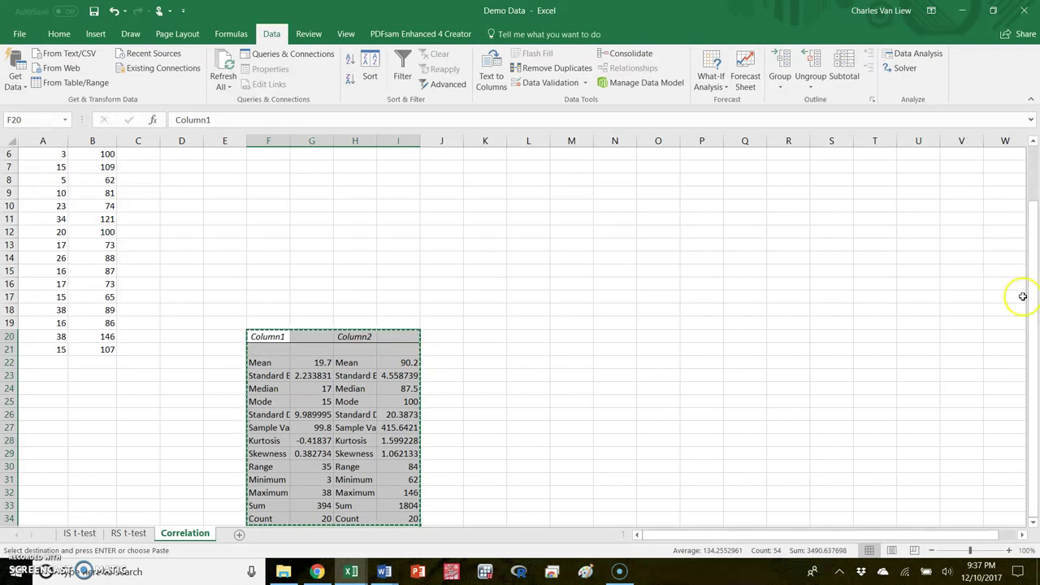
scroll(1030, 305, up, 2)
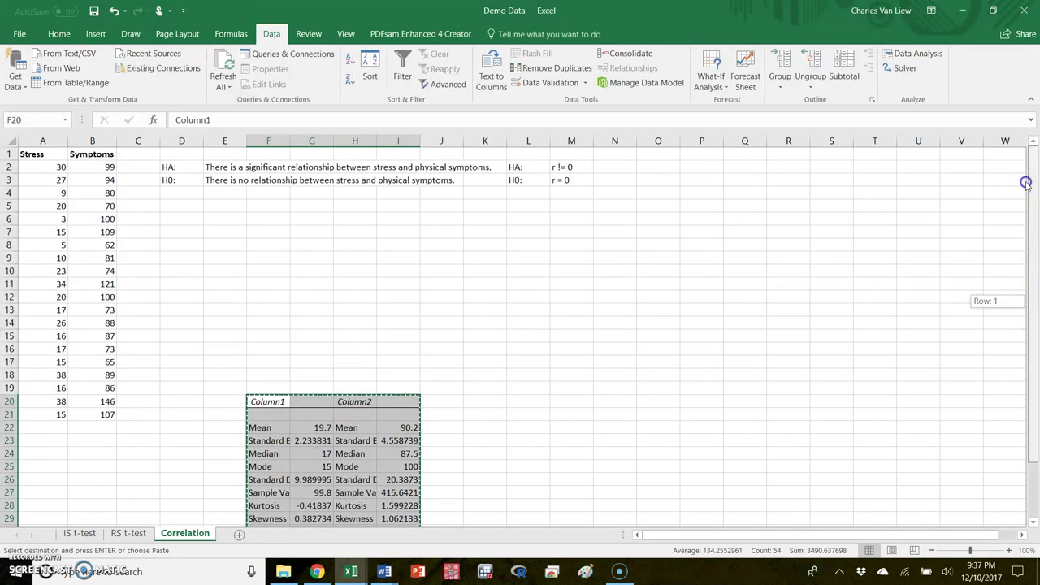
Paste the statistics table at D4 and title its columns Stress and Symptoms
click(195, 194)
key(ctrl+v)
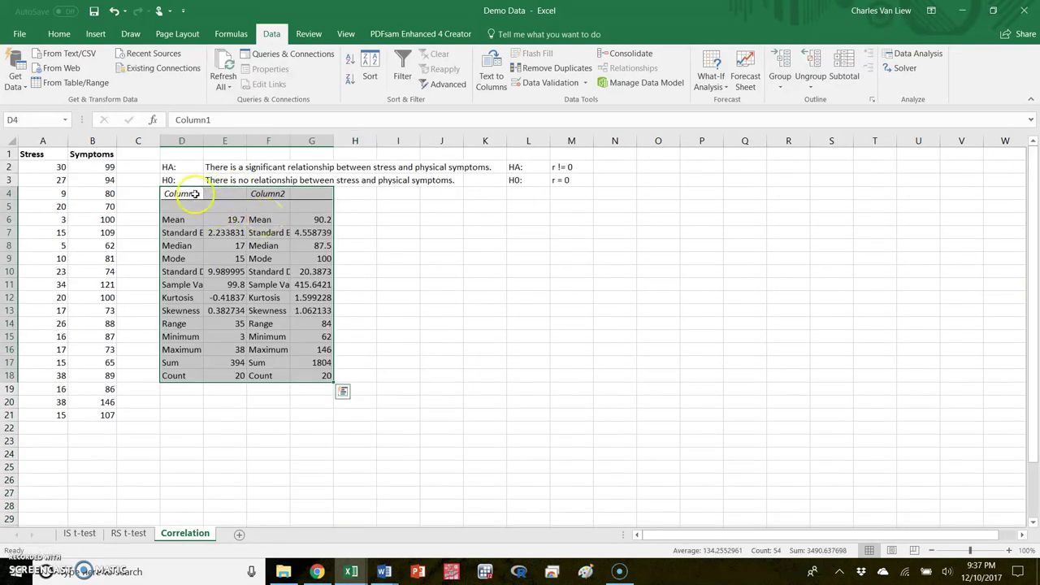
click(194, 193)
text(Stress)
key(Tab)
key(Tab)
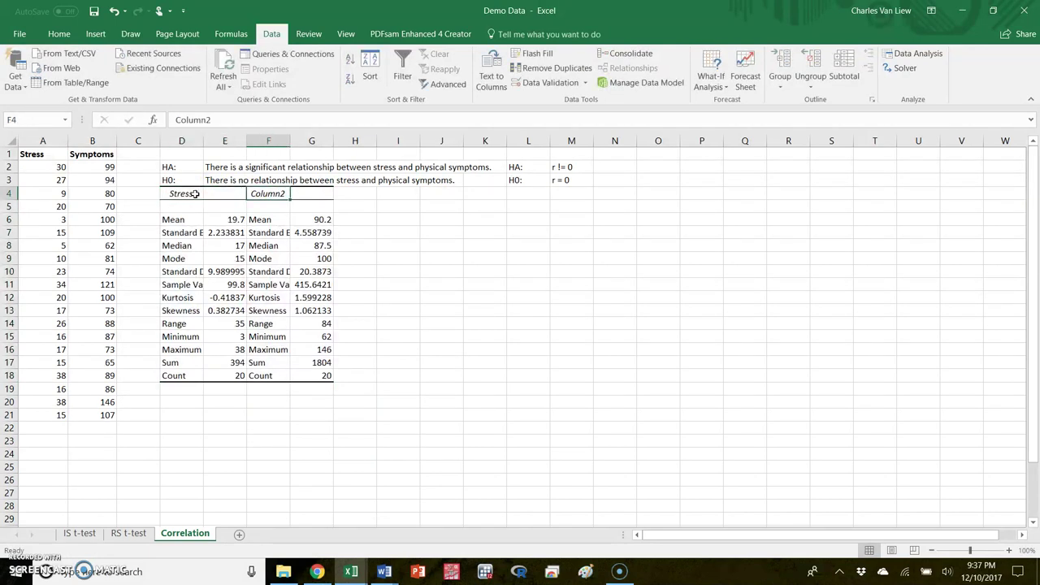
text(Symptoms)
key(Tab)
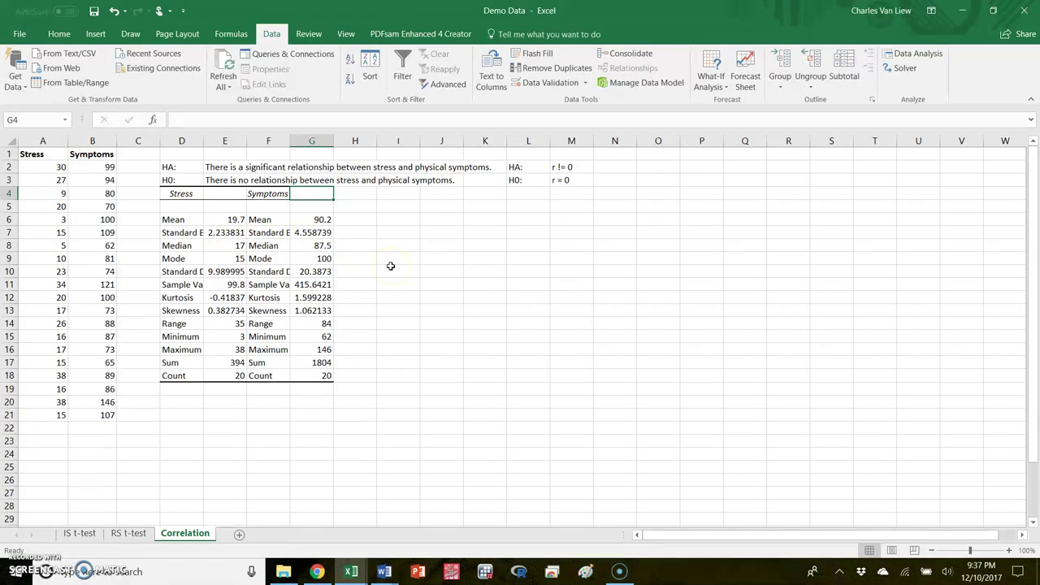
Autofit columns D and F so the statistics labels show in full
double_click(202, 139)
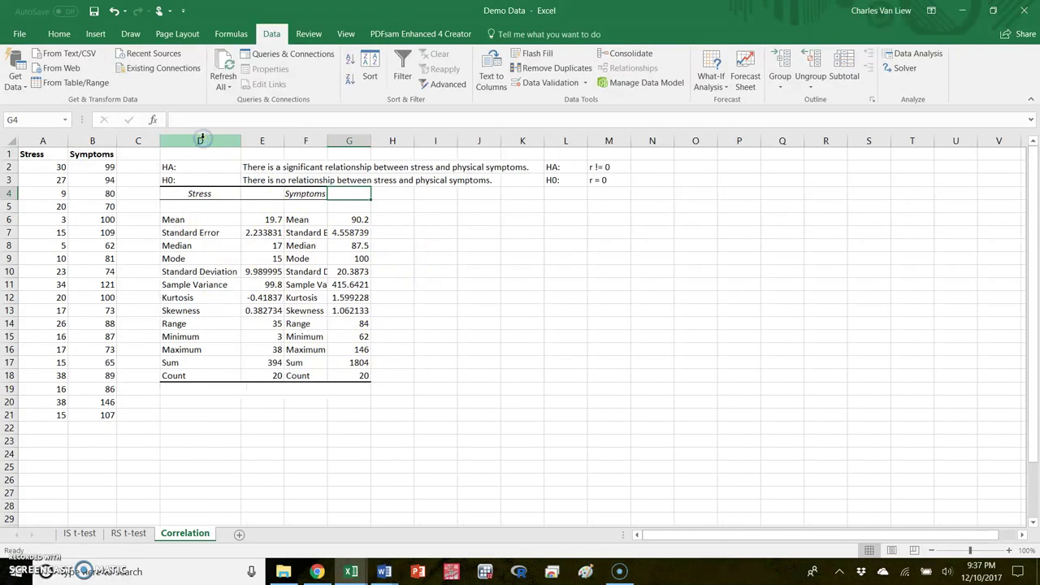
drag(328, 143, 328, 143)
double_click(329, 143)
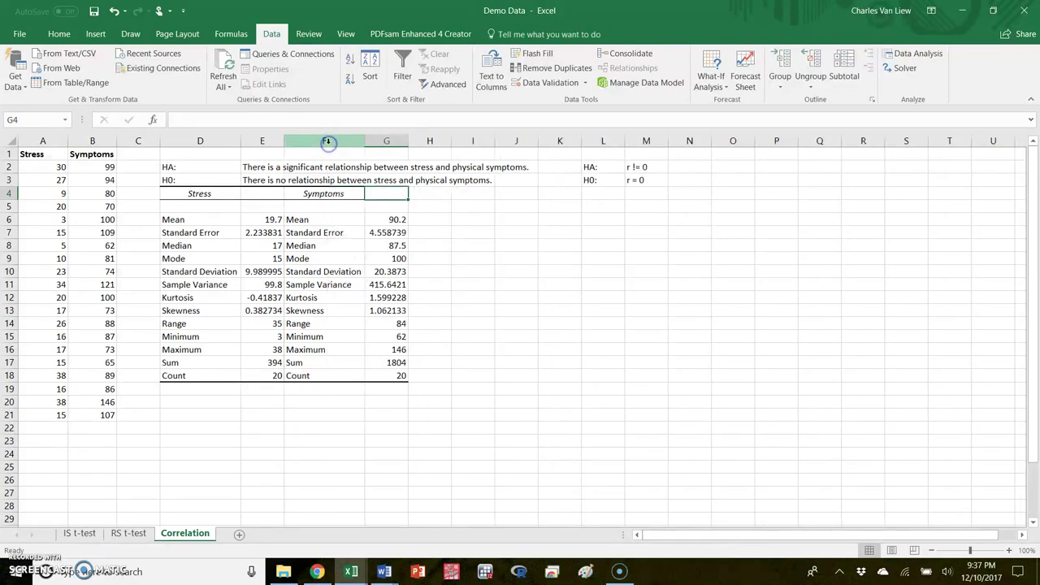
click(571, 321)
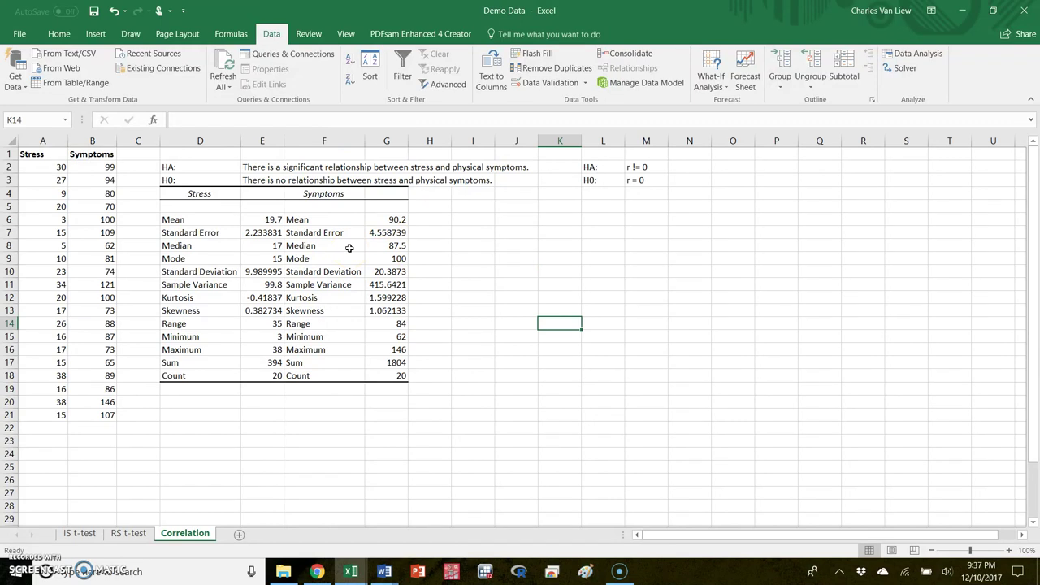
click(444, 196)
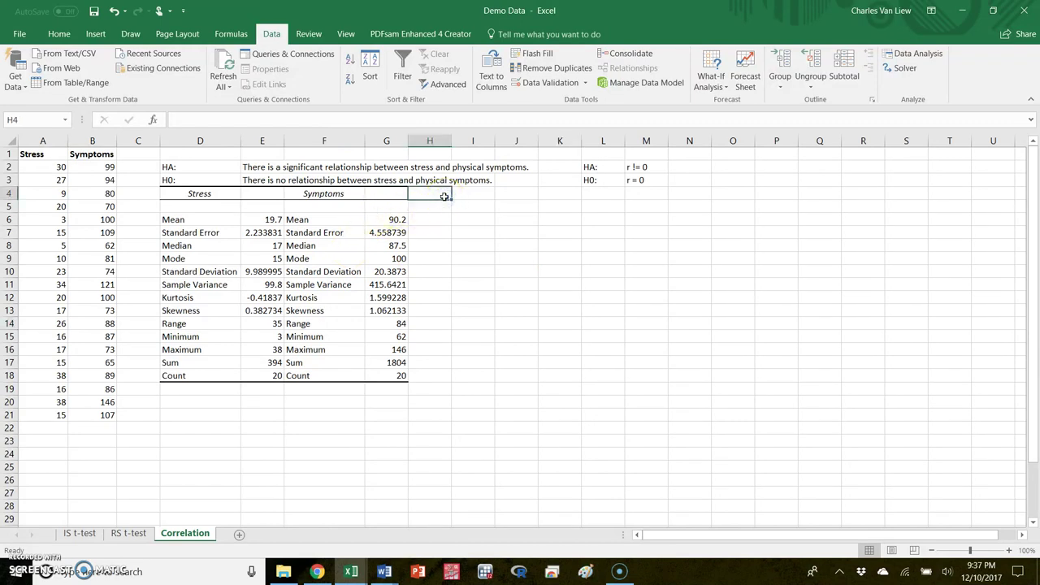
click(914, 53)
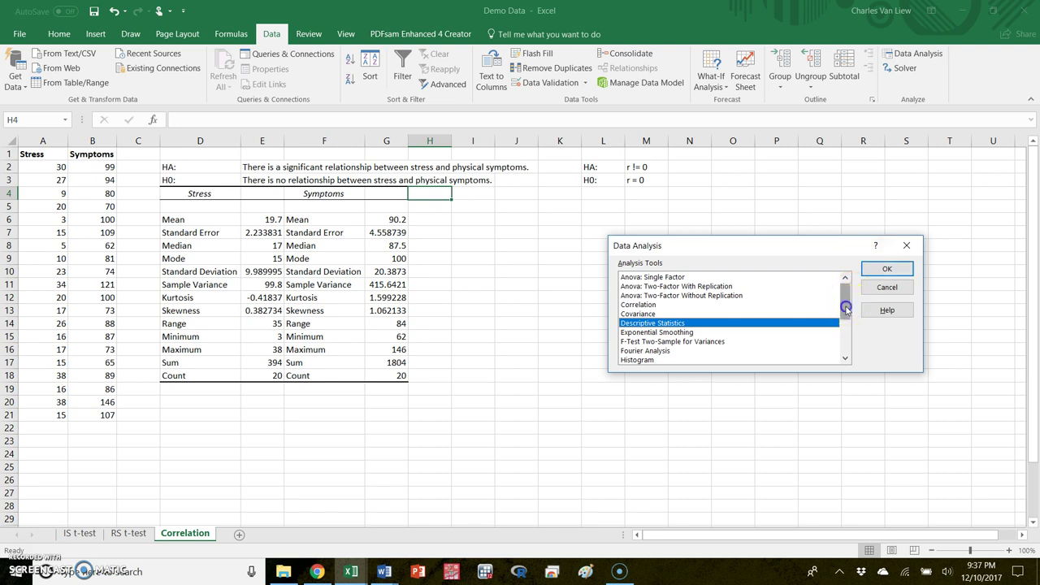
Run Correlation on the A2:B21 data with output at H4, giving r = 0.518953
click(668, 305)
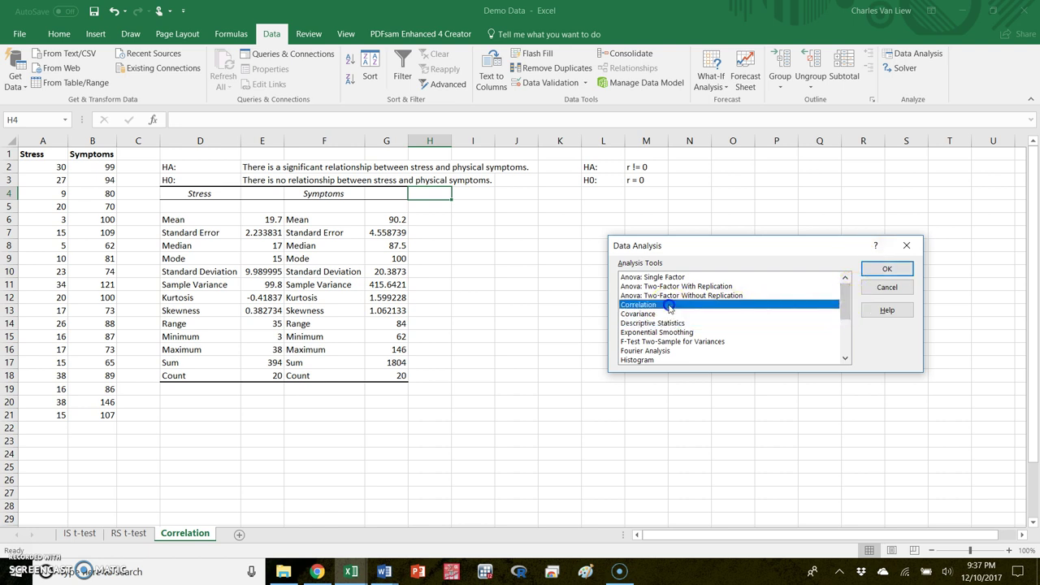
click(887, 269)
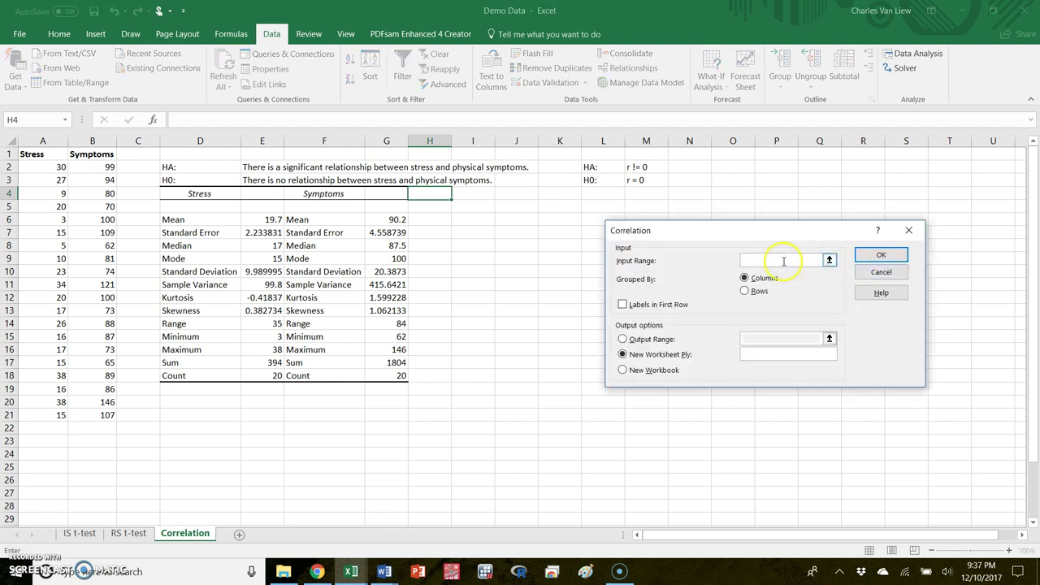
drag(28, 166, 81, 412)
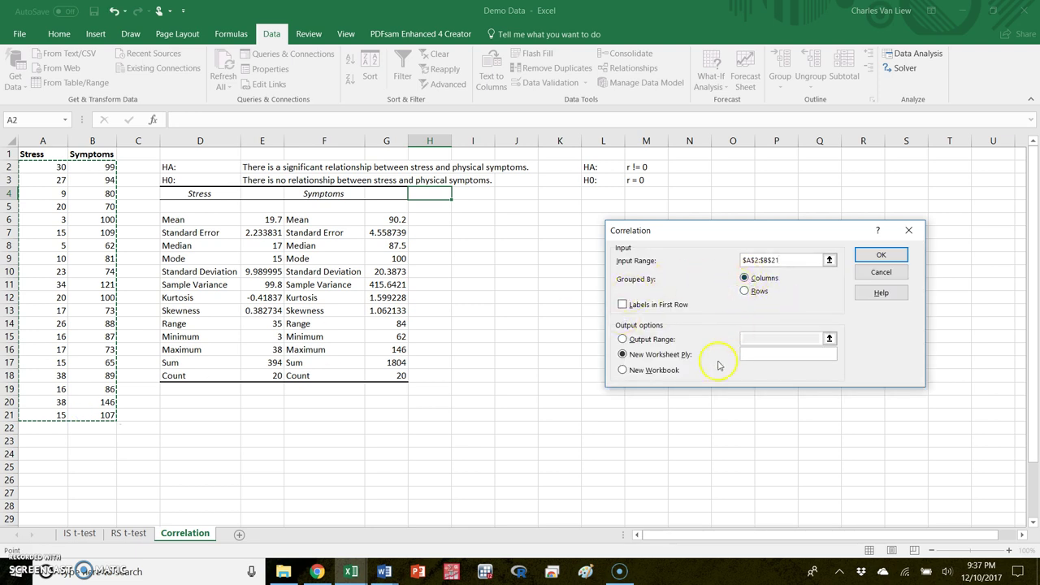
click(638, 338)
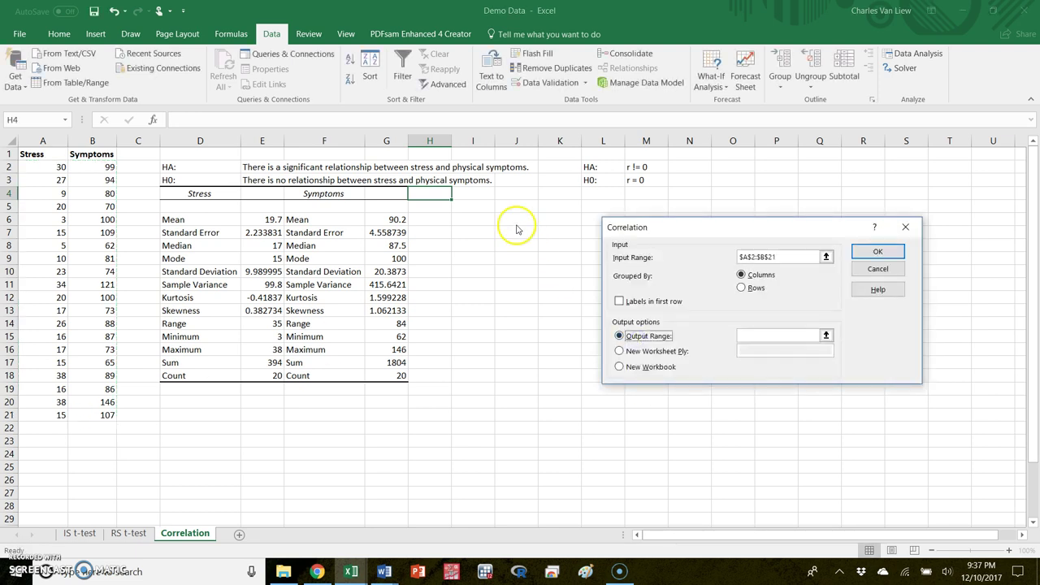
click(774, 333)
click(442, 193)
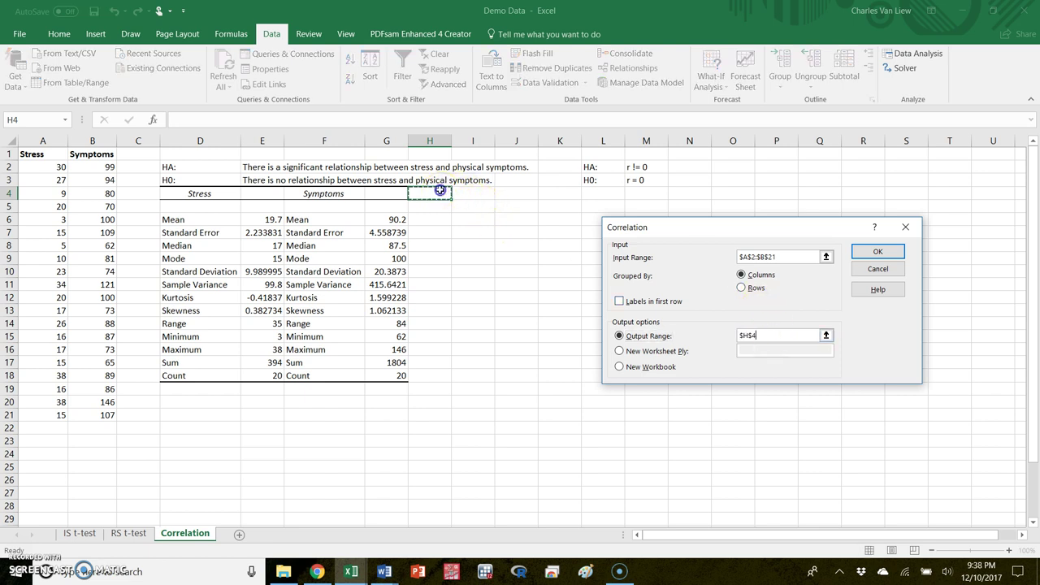
click(859, 249)
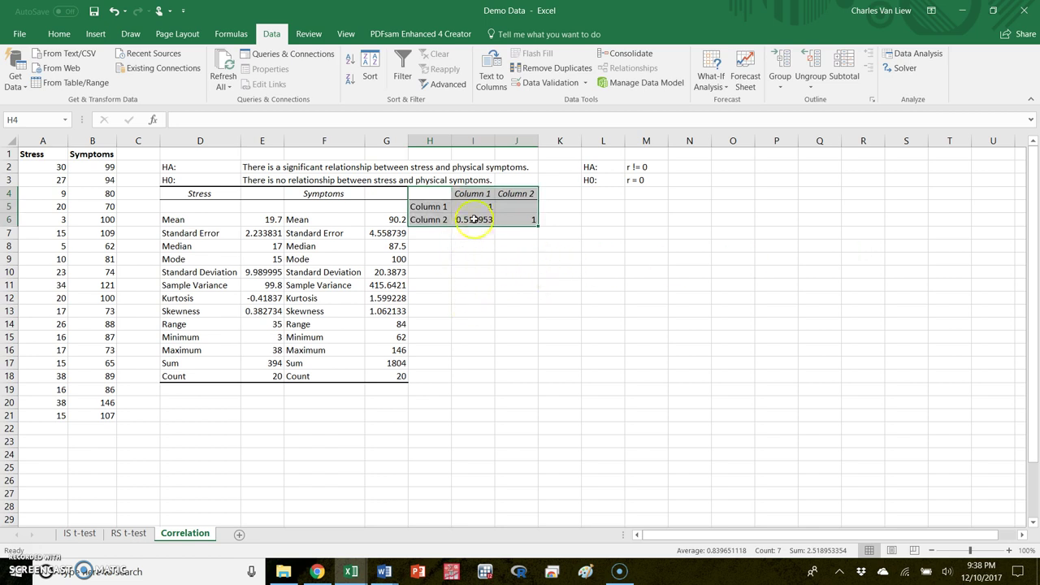
Label the correlation table's columns and rows Stress and Symptoms
click(480, 192)
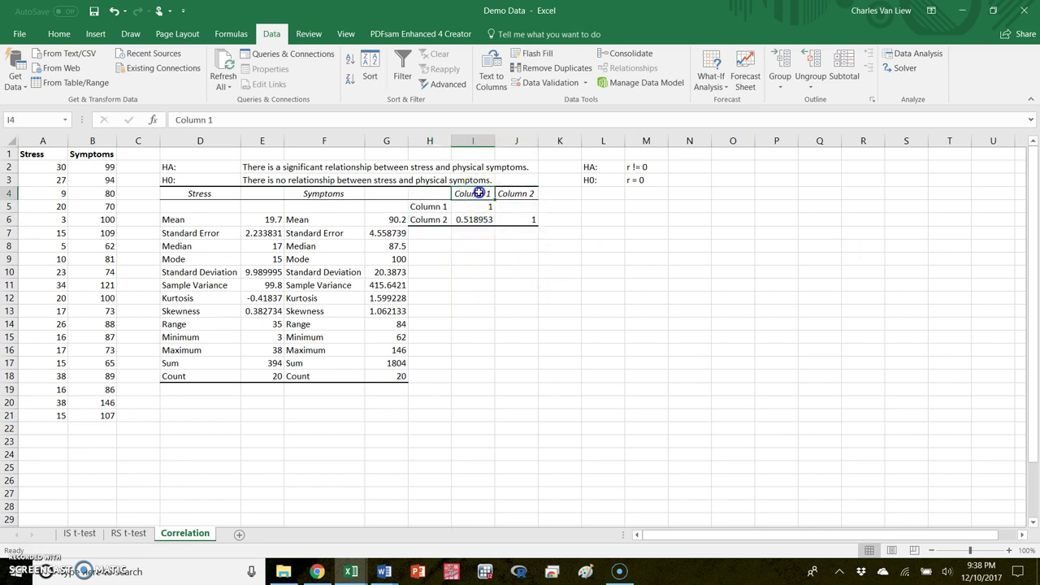
text(Stress)
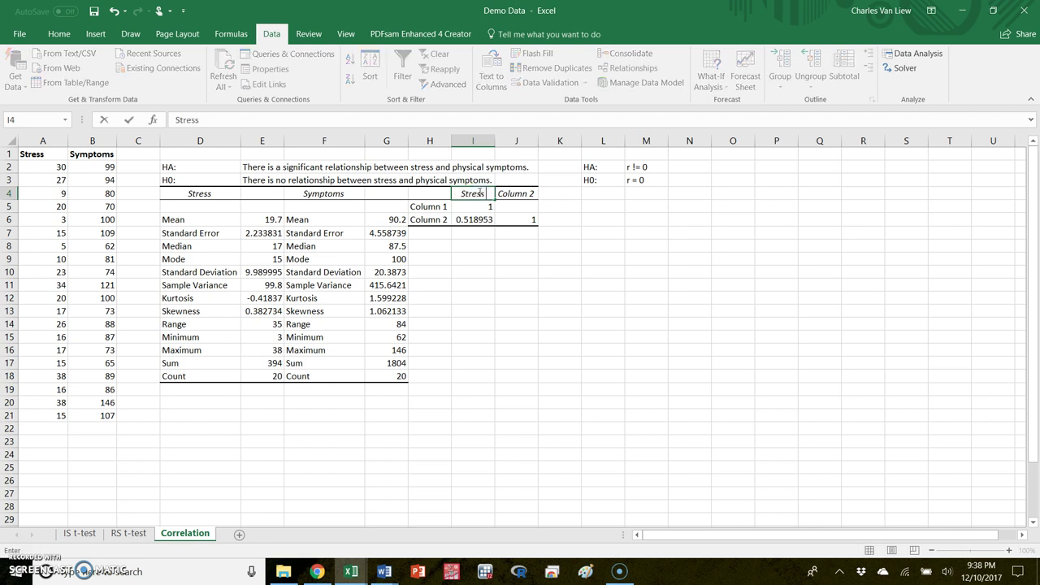
key(Tab)
text(Syjp)
key(BackSpace)
key(BackSpace)
text(m)
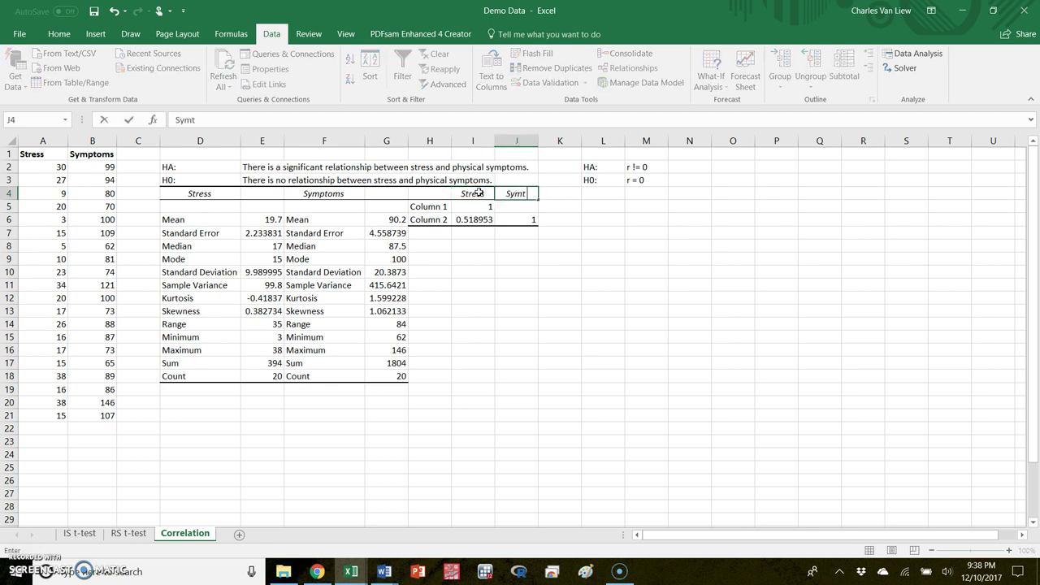
text(ptoms)
key(Return)
key(Left)
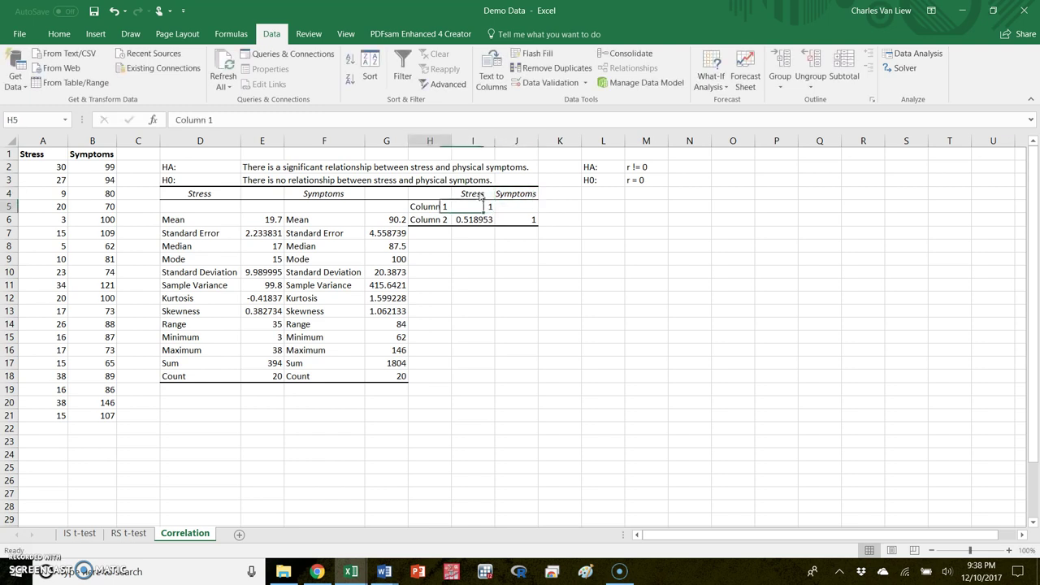
text(Stress)
key(Return)
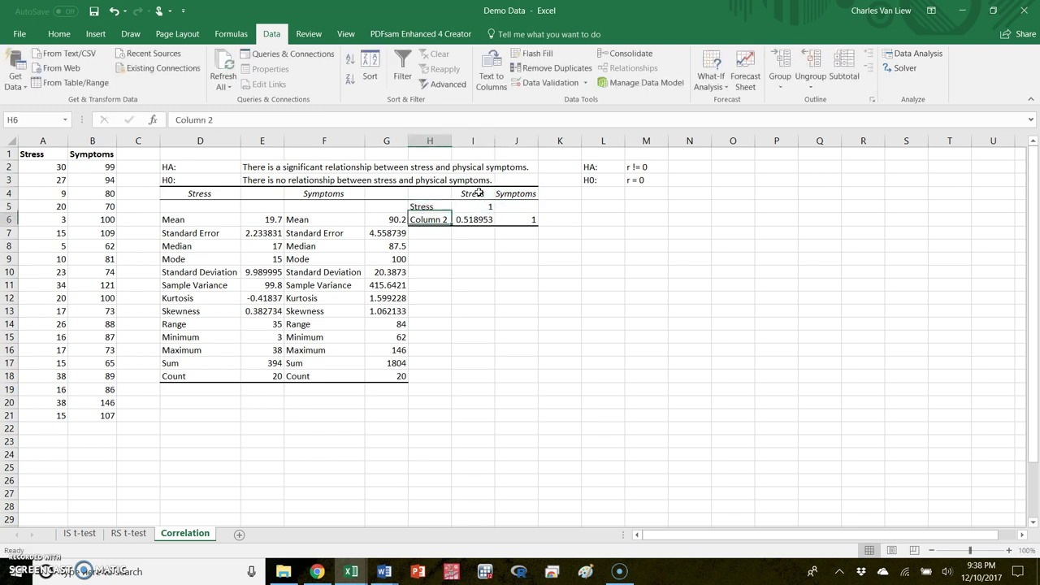
text(Symptoms)
key(Tab)
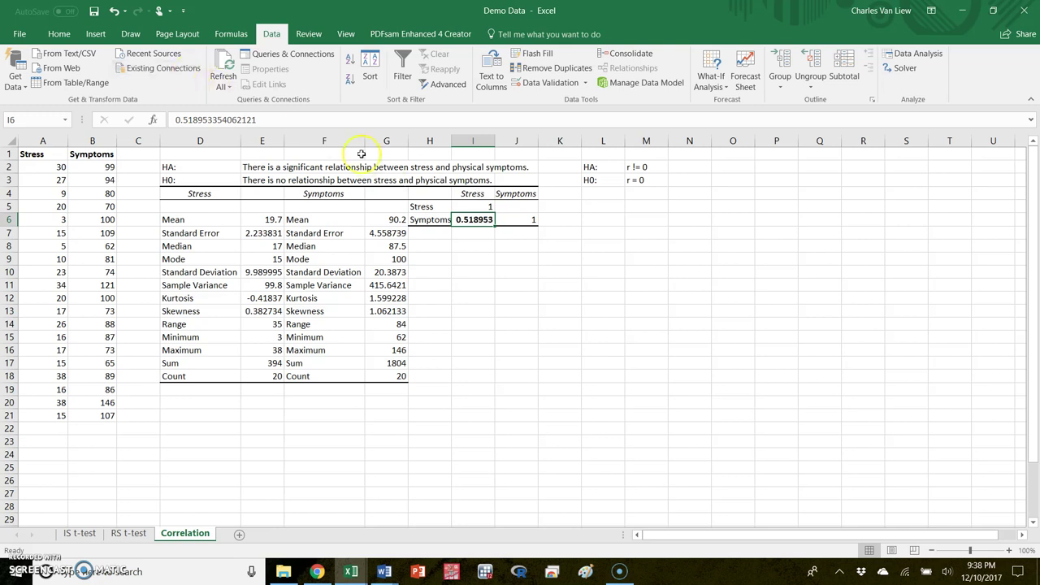
Fill the 0.518953 correlation value cell yellow
click(472, 194)
click(441, 220)
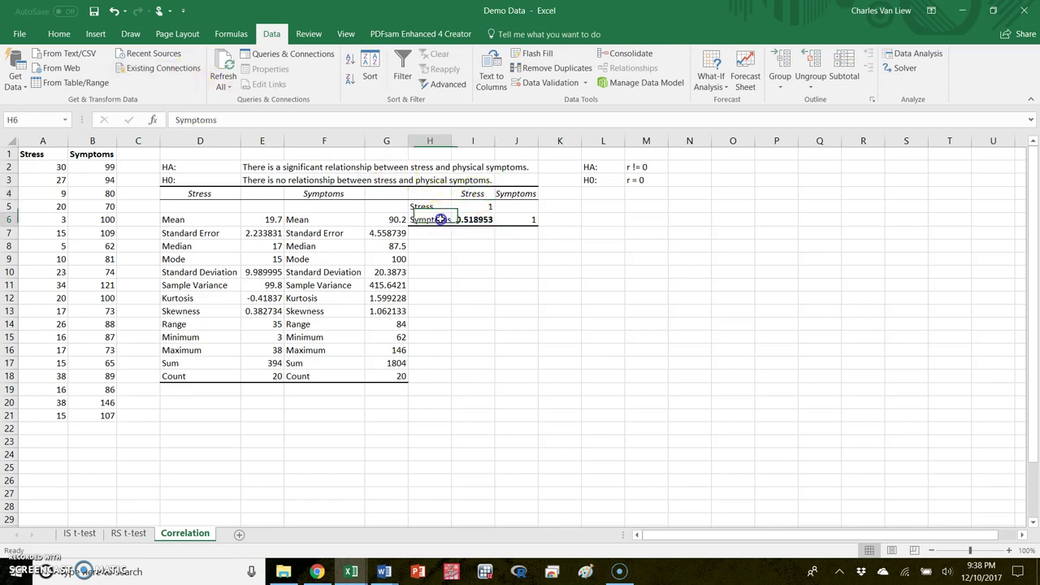
click(467, 220)
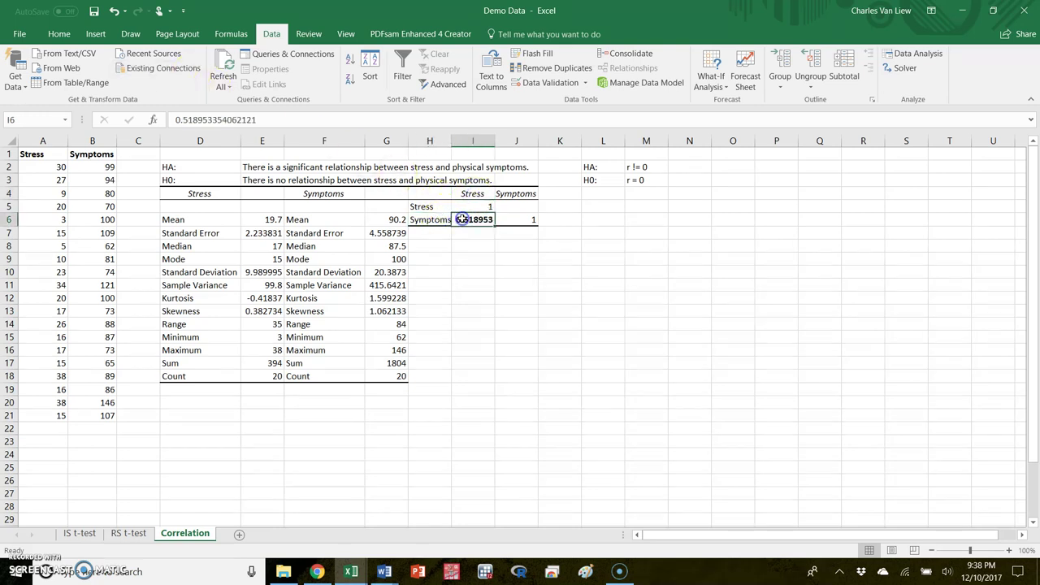
click(56, 35)
click(192, 79)
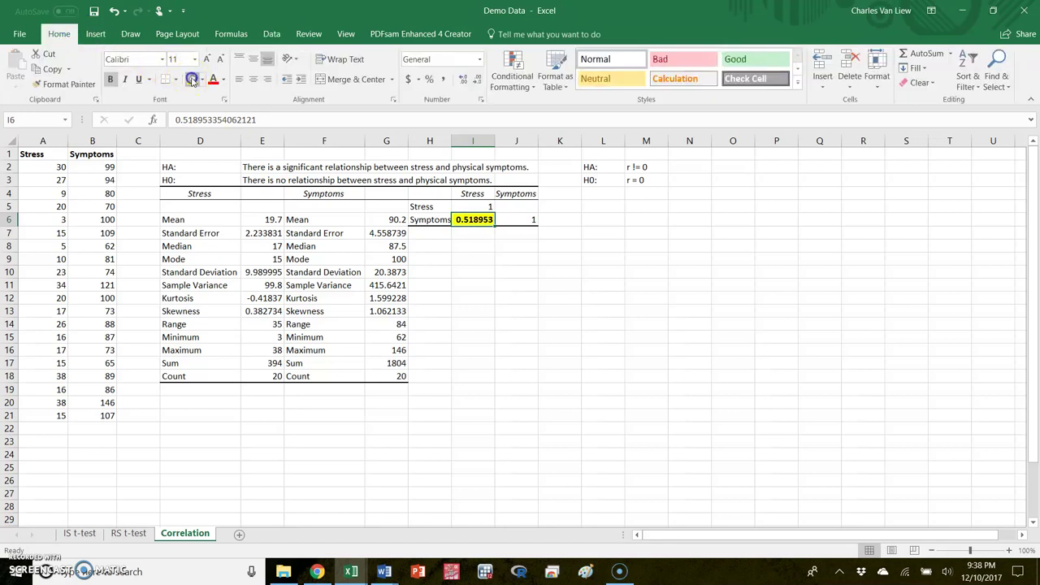
click(510, 284)
click(646, 180)
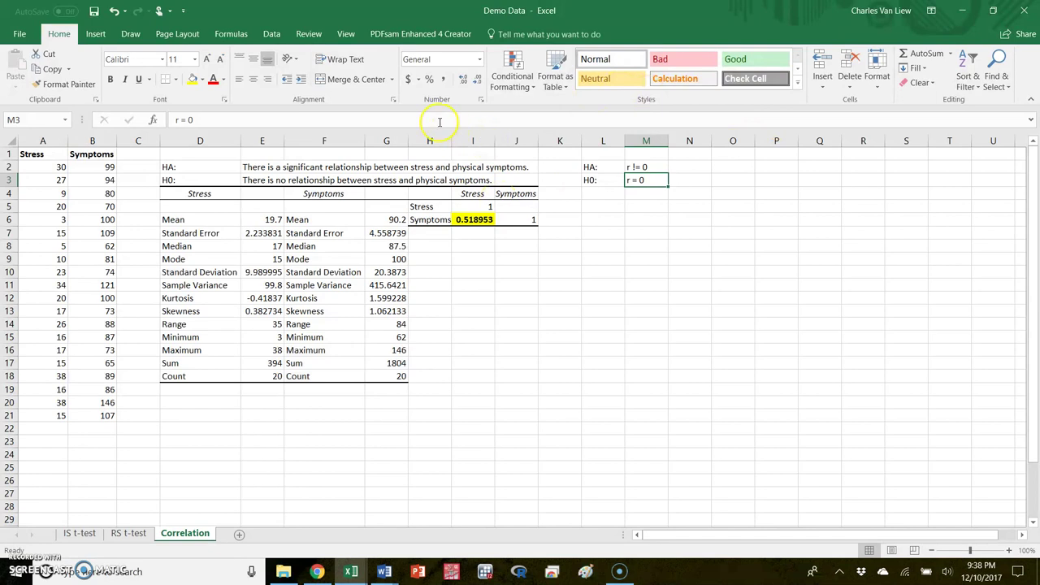
Choose Regression from the Data Analysis tools
click(268, 30)
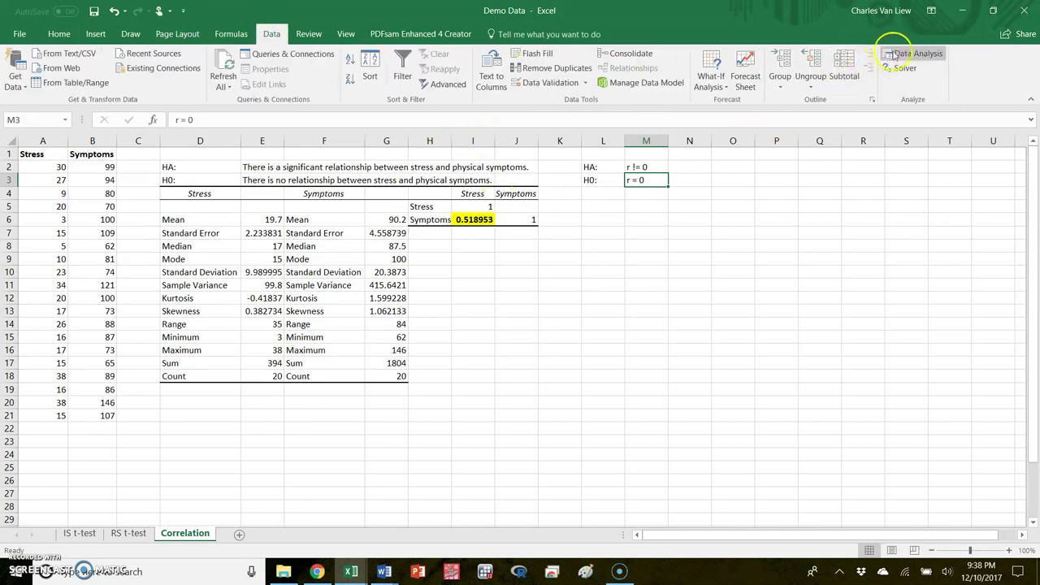
click(905, 54)
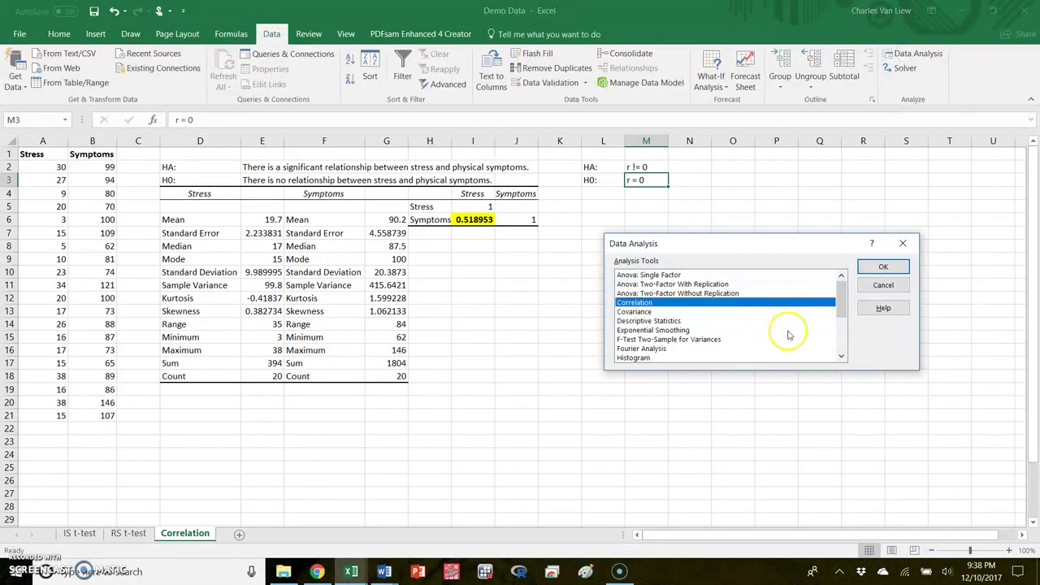
click(840, 297)
drag(841, 297, 841, 325)
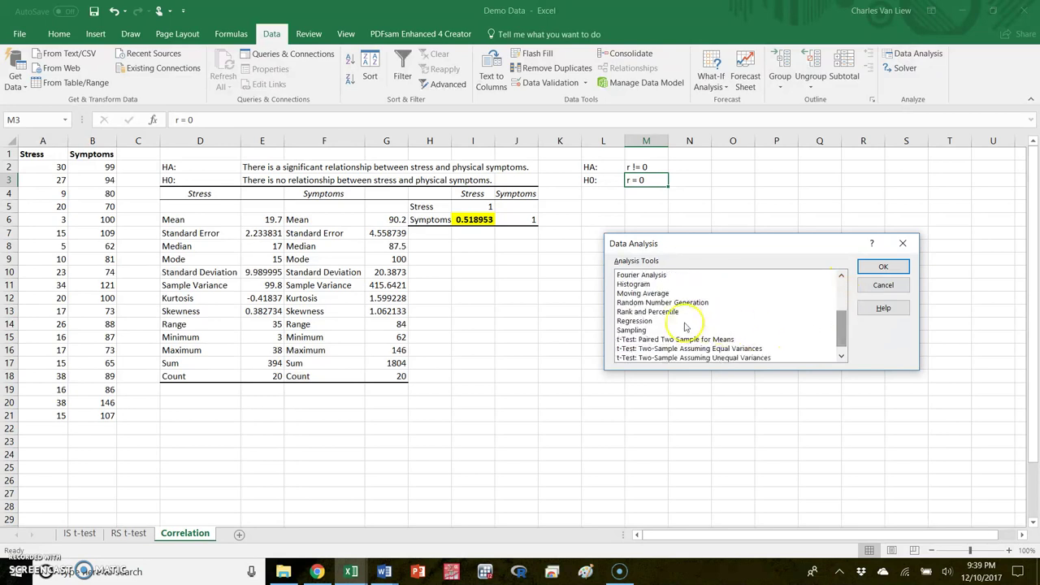
click(650, 321)
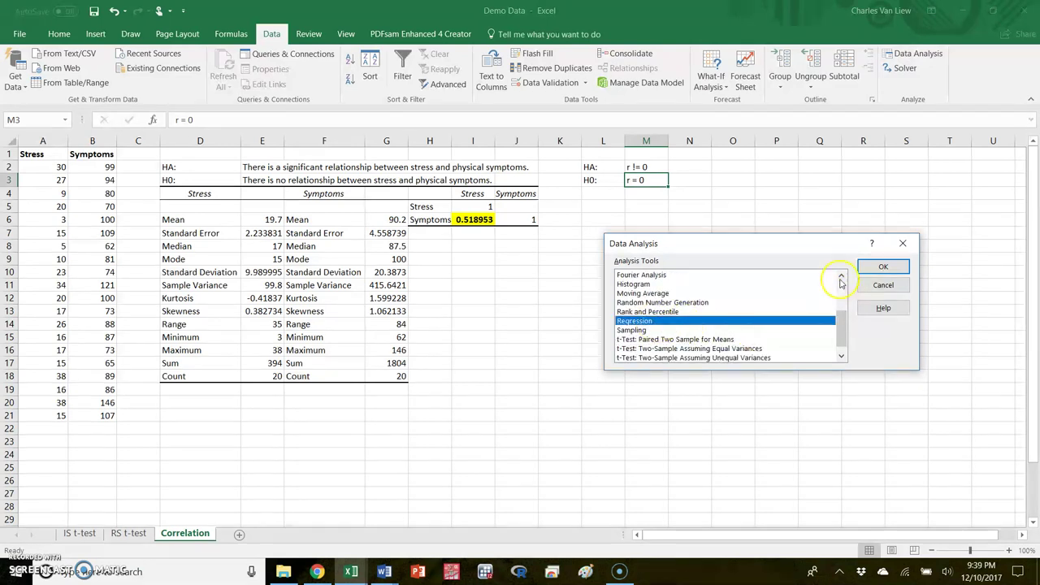
click(883, 266)
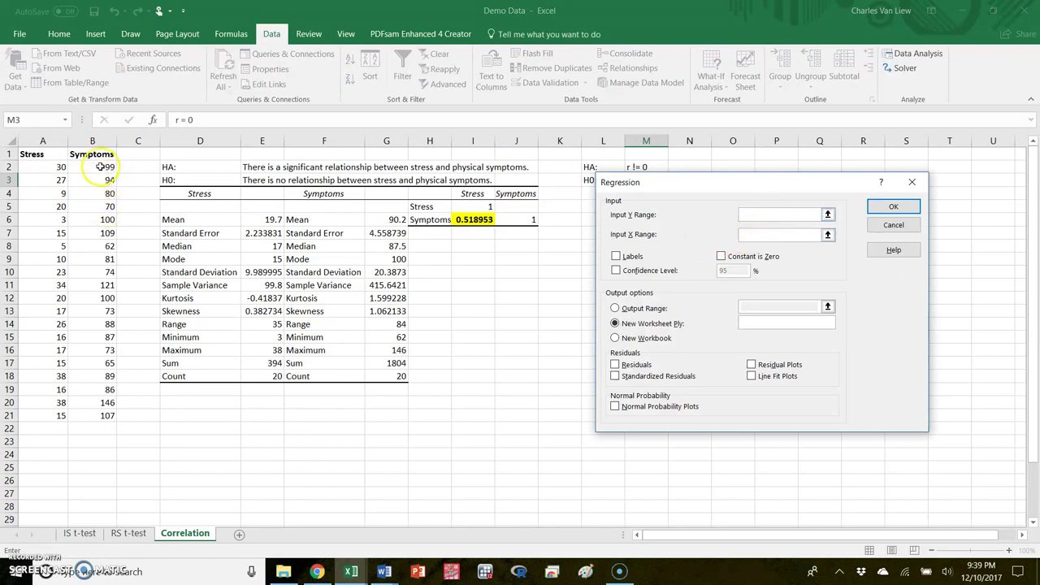
Set Y range B2:B21 (Symptoms), X range A2:A21 (Stress), output at H4, and run
click(99, 167)
drag(99, 167, 87, 416)
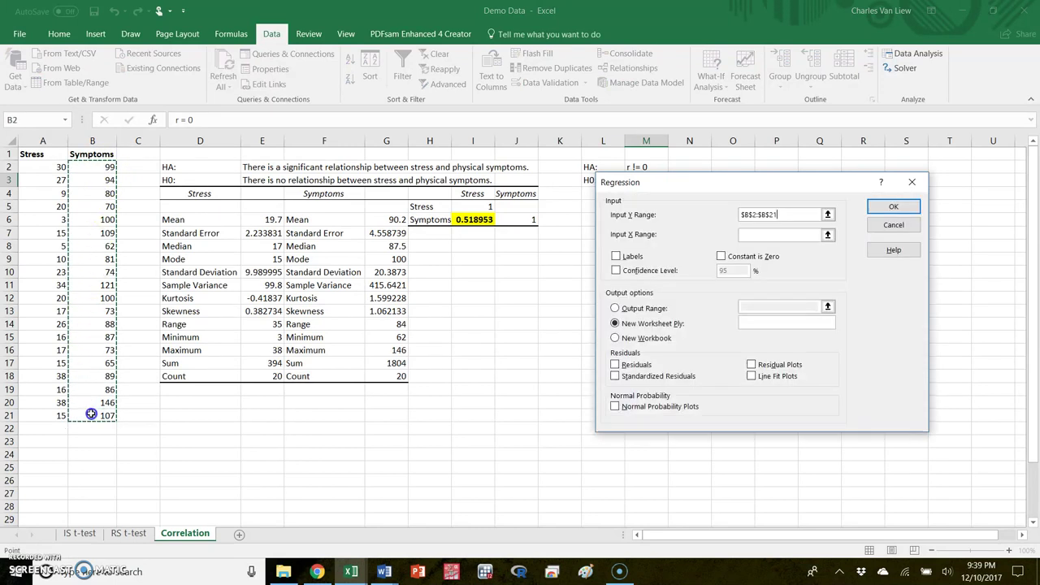
click(766, 238)
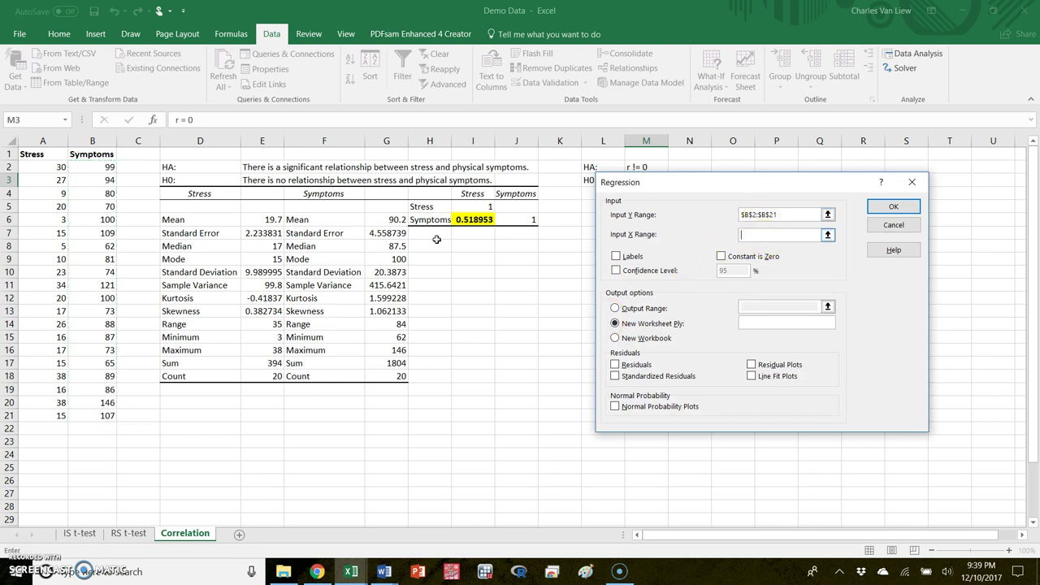
drag(41, 167, 42, 415)
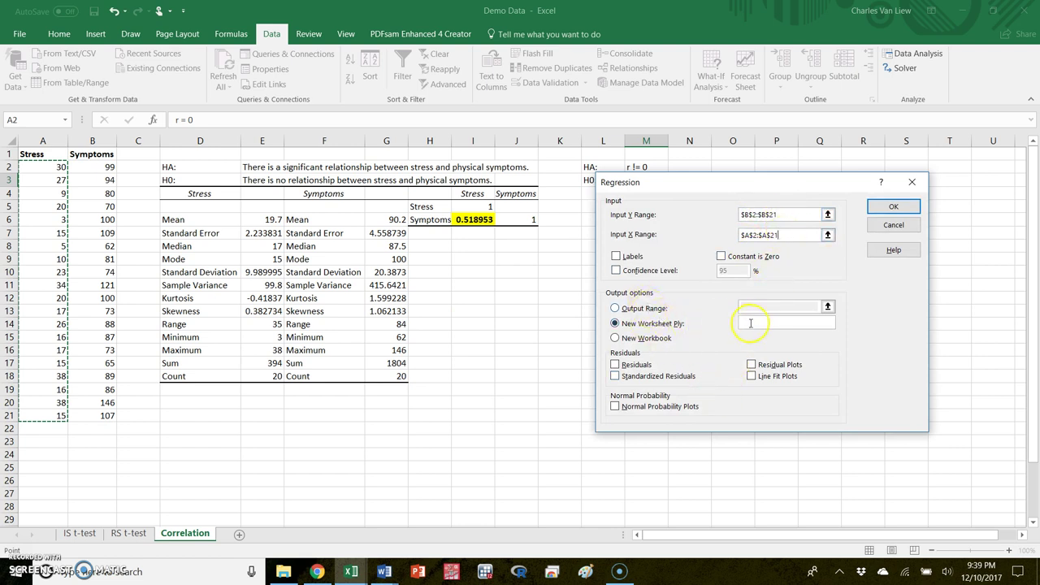
click(646, 308)
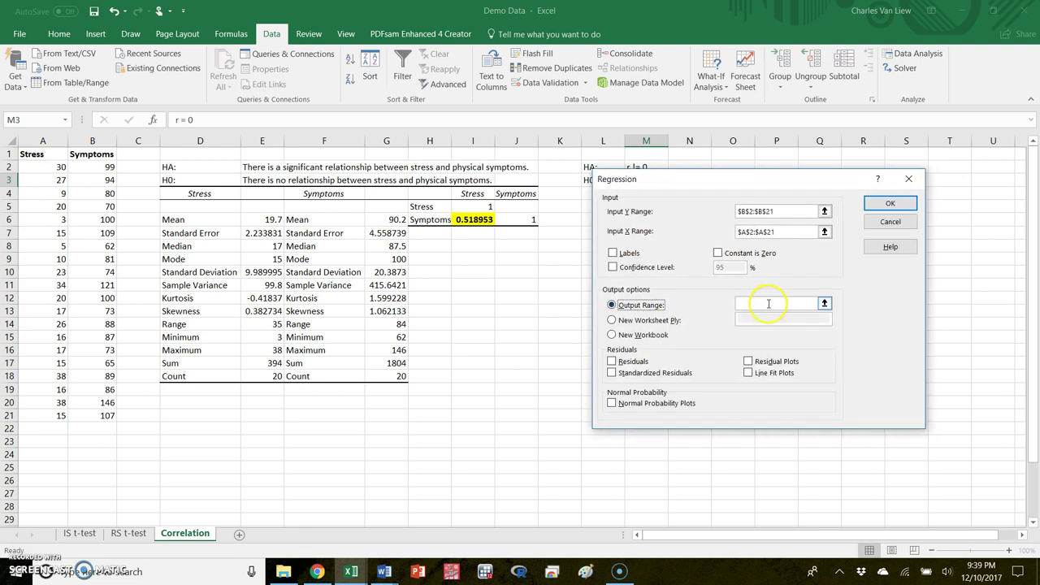
click(769, 303)
click(436, 191)
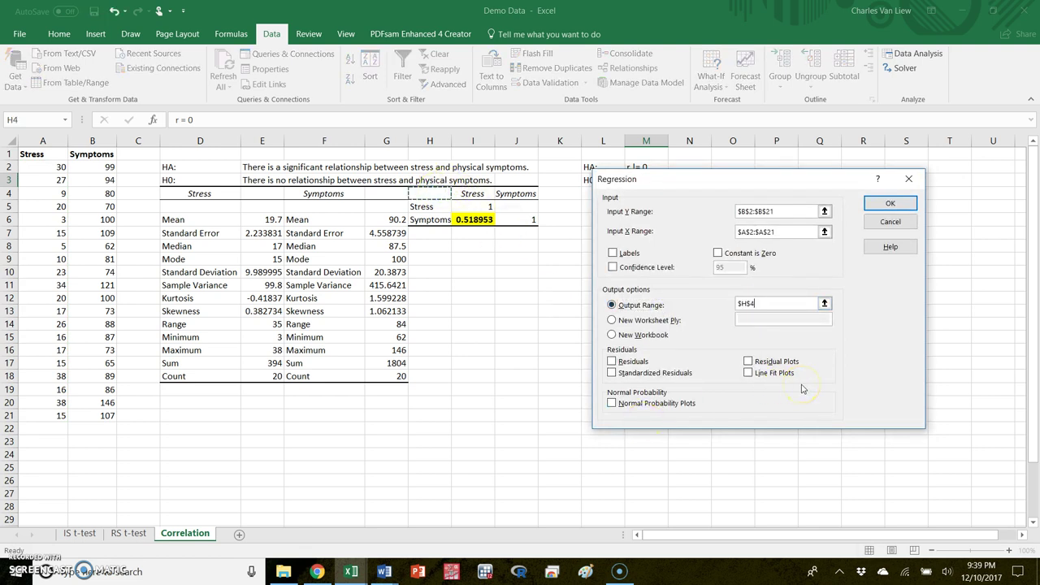
click(896, 204)
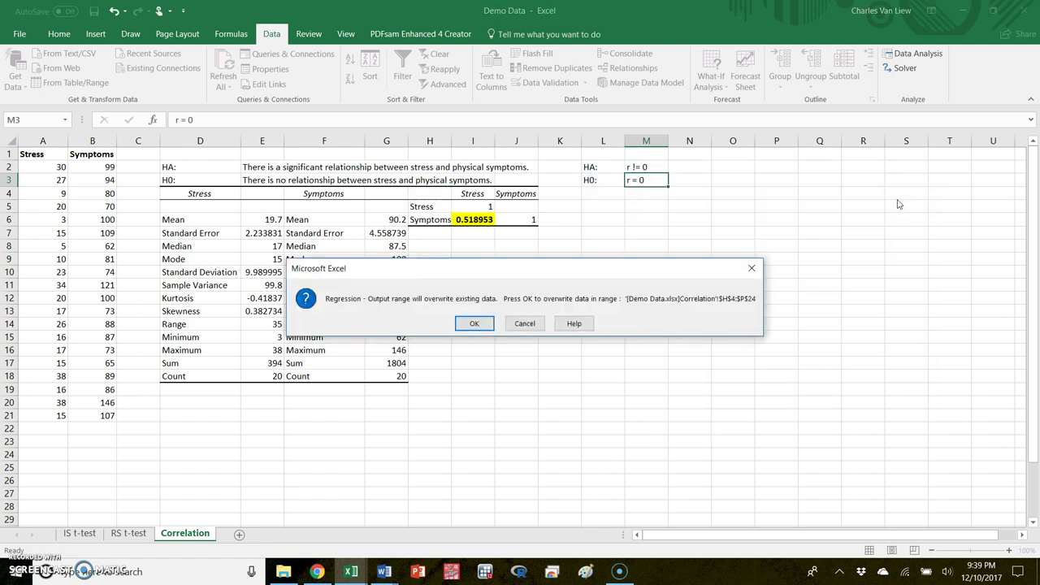
Allow the regression output to overwrite the correlation table, then select Multiple R 0.518953
click(477, 324)
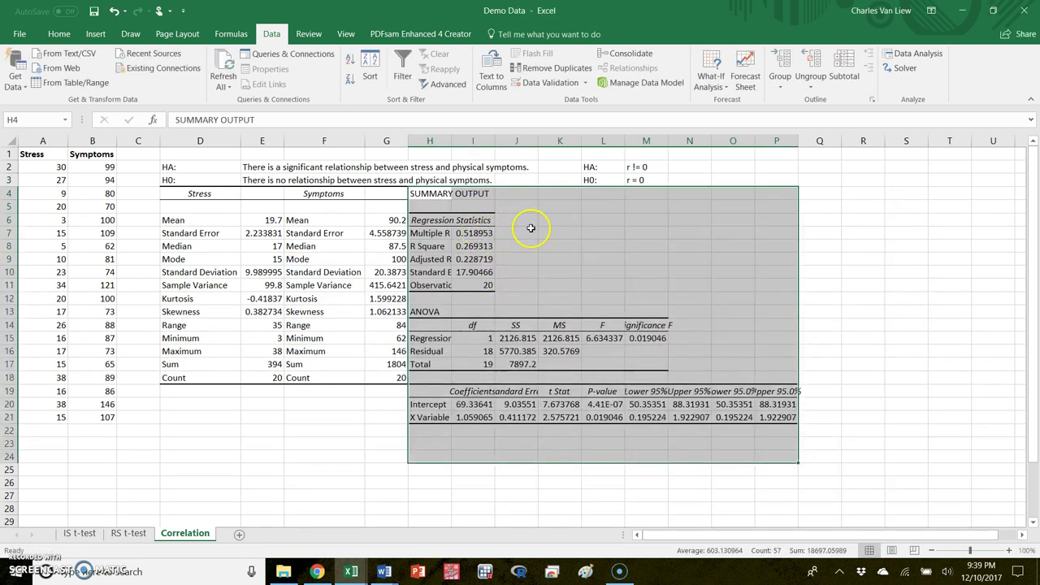
click(478, 234)
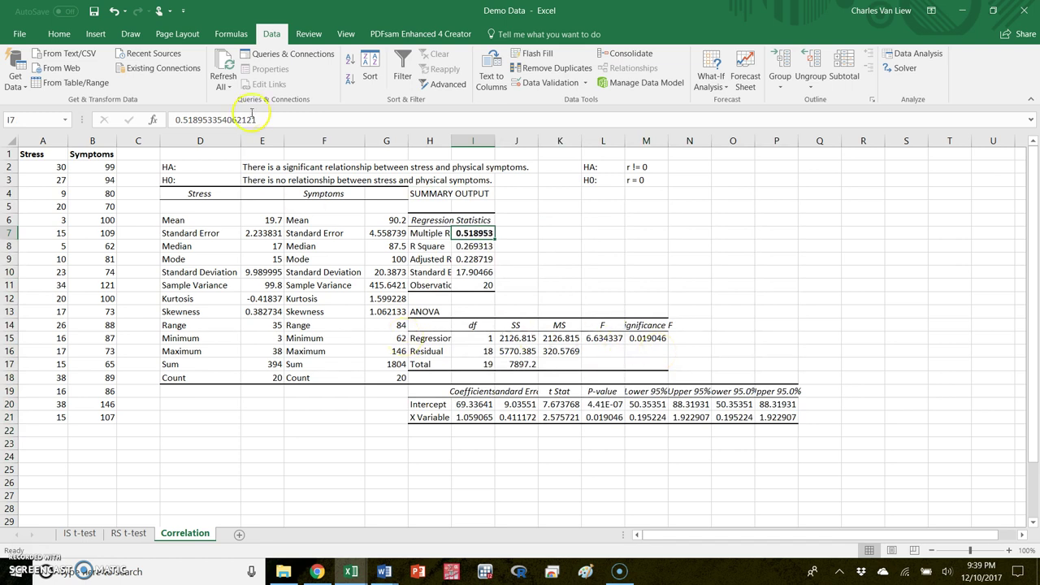
Fill Multiple R in I7 and the t Stat/P-value cells K21:L21 yellow
click(58, 34)
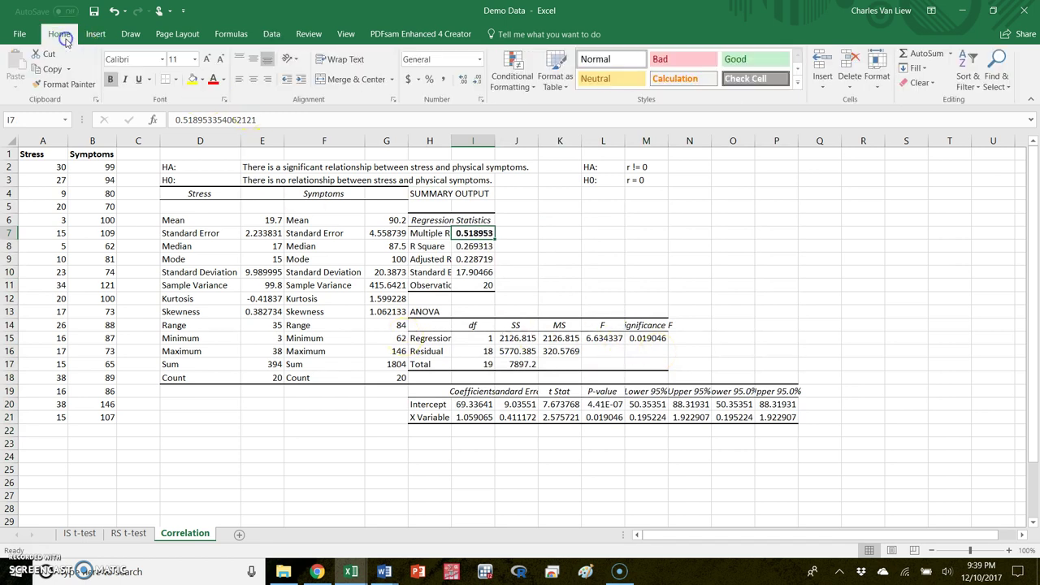
click(194, 79)
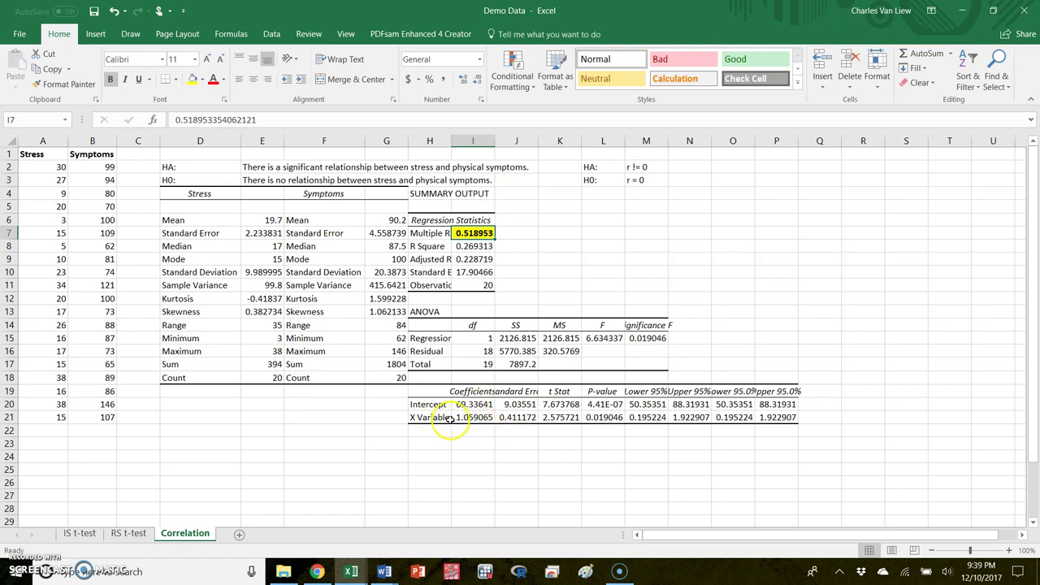
drag(439, 419, 782, 419)
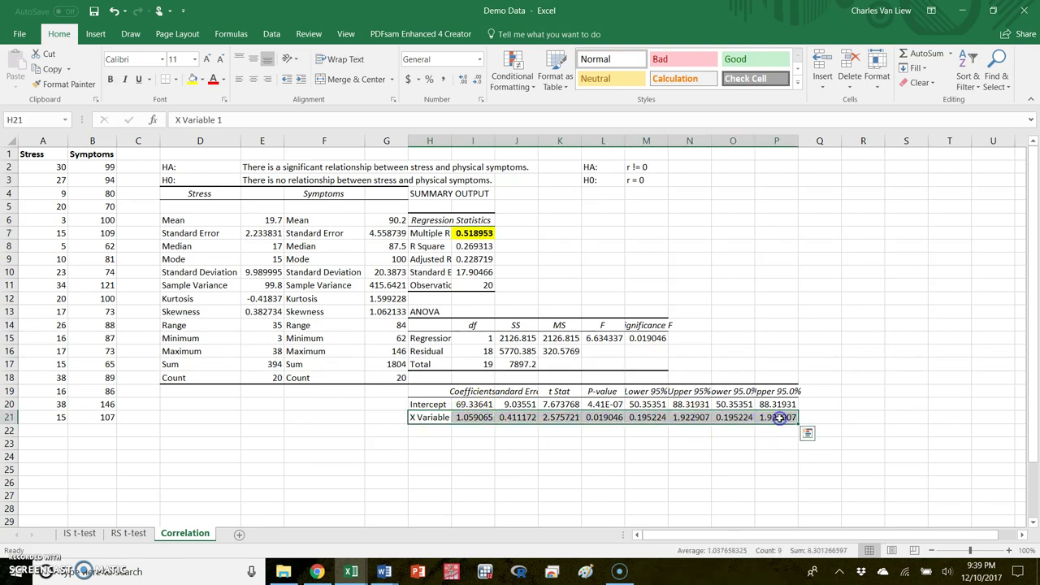
click(606, 417)
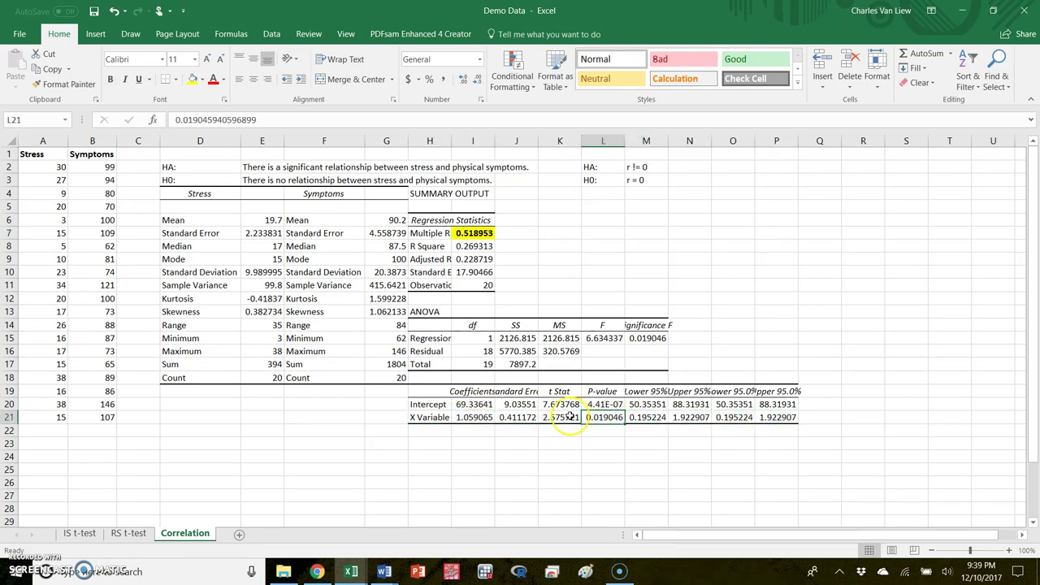
drag(565, 417, 603, 417)
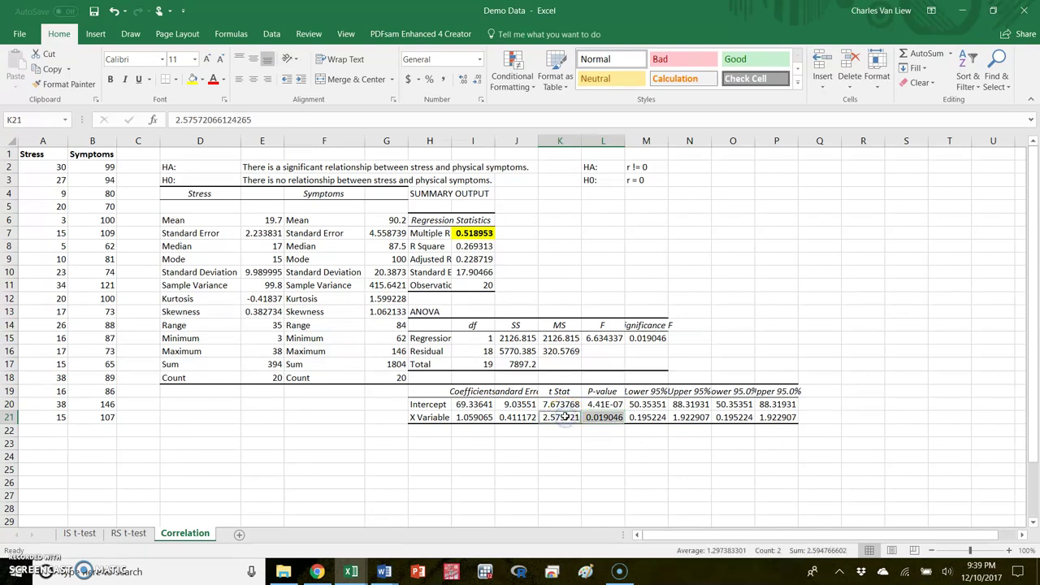
click(193, 78)
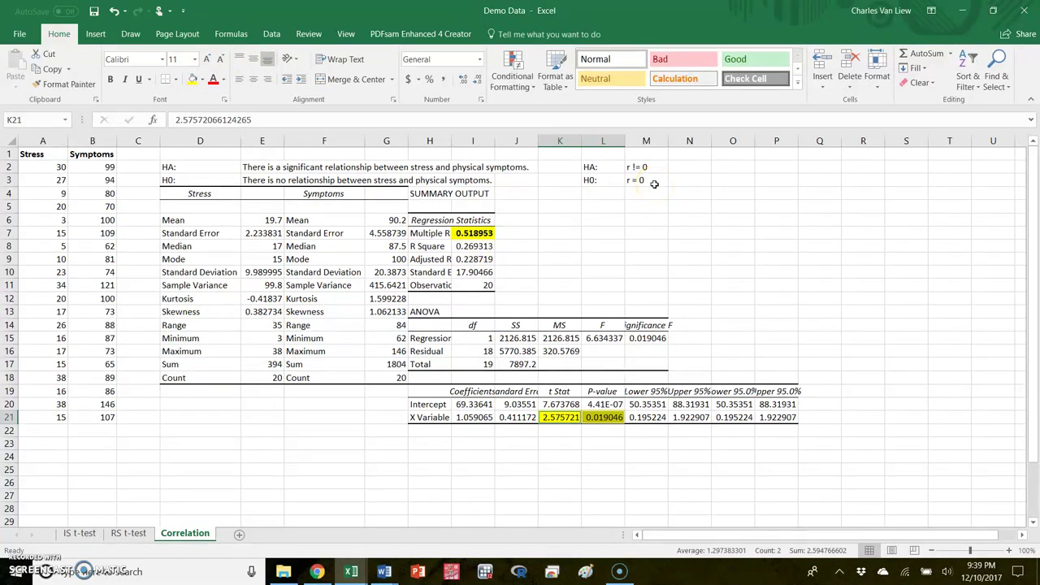
Enter =CORREL(A2:A21, B2:B21) in K8 and compare its 0.518953 result with Multiple R in I7
click(577, 245)
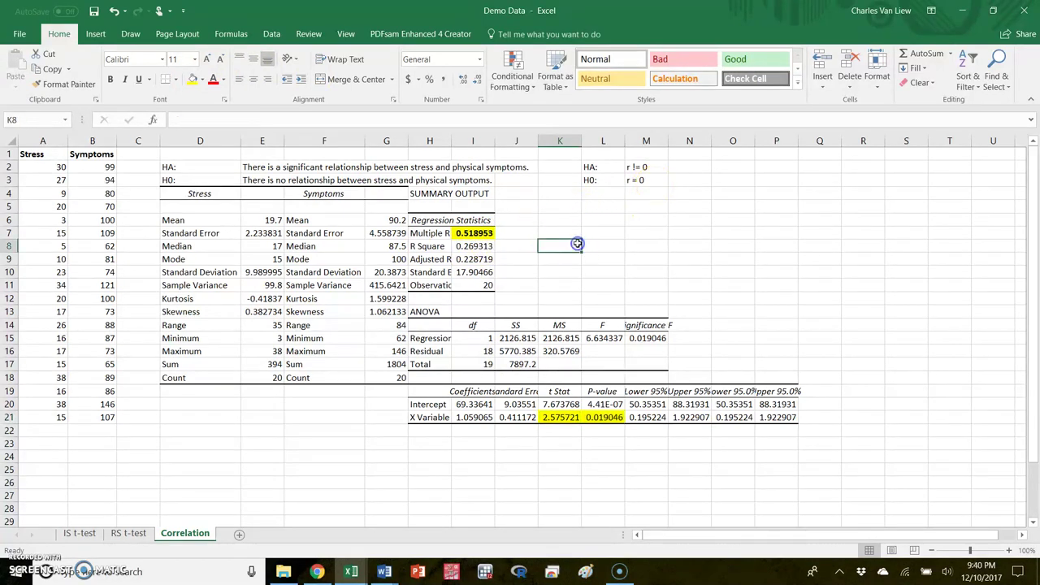
text(=)
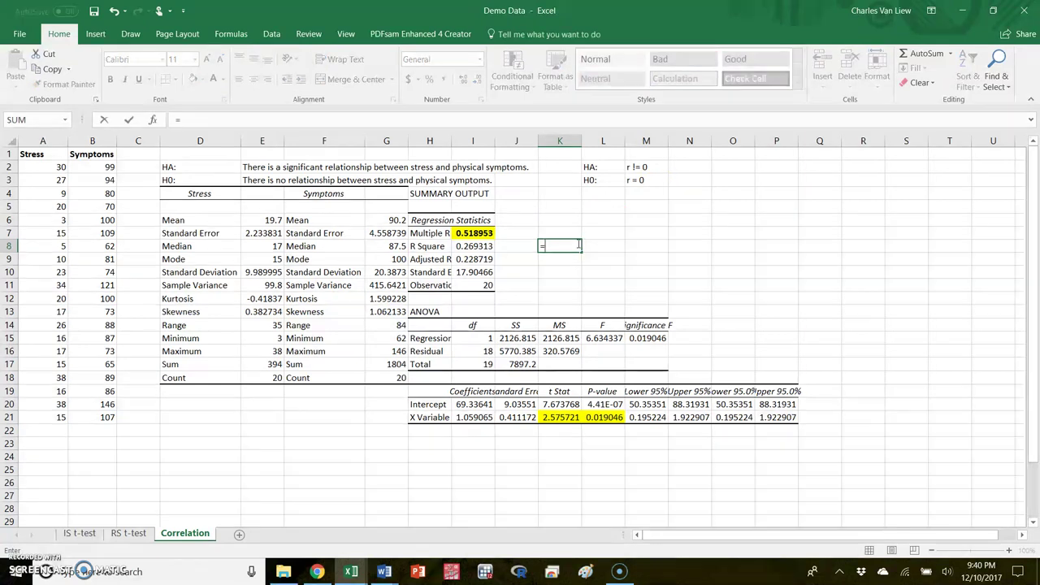
text(correl()
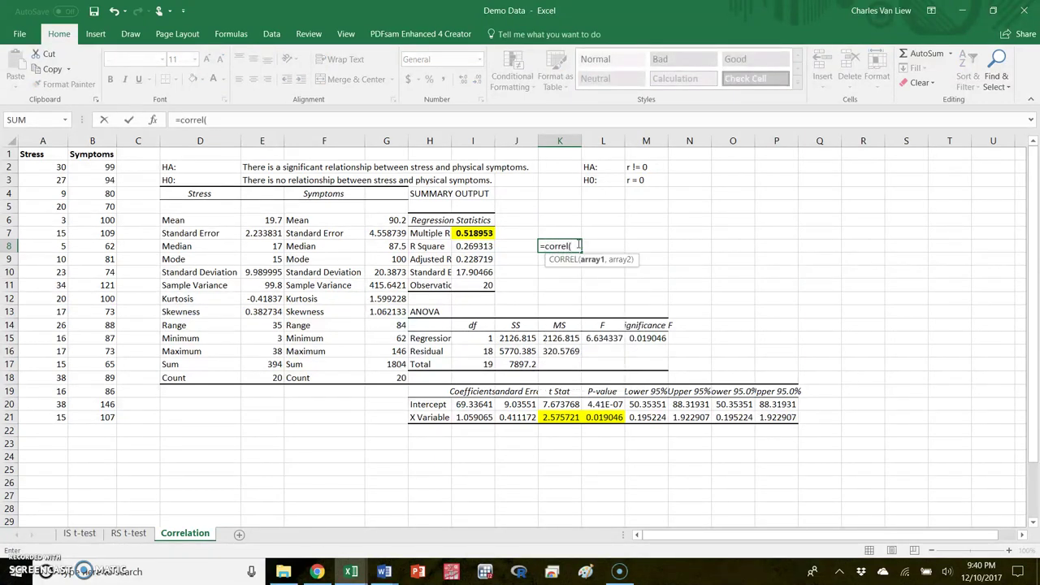
text(a2:a21,)
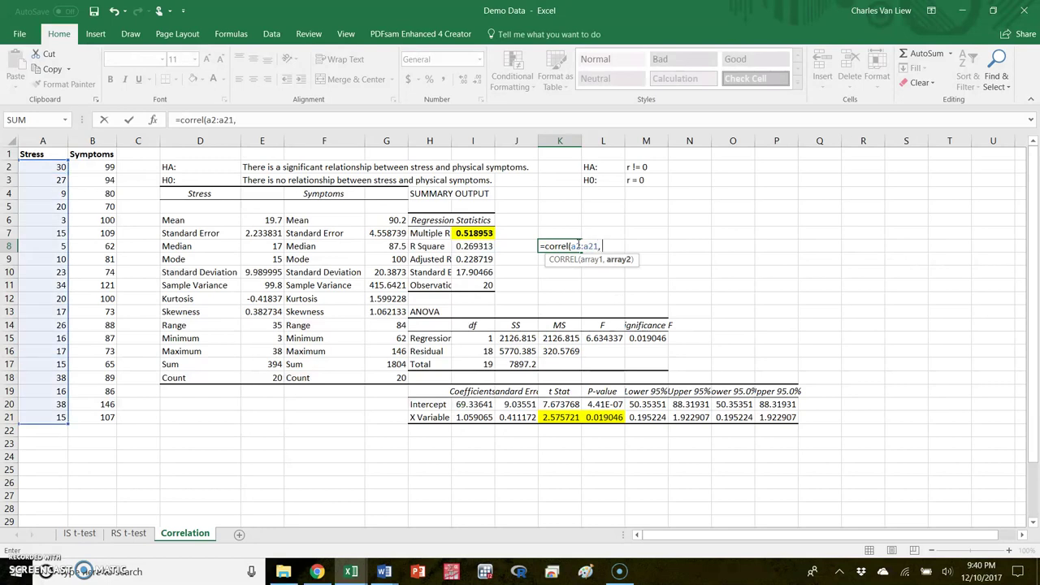
text( b2:b)
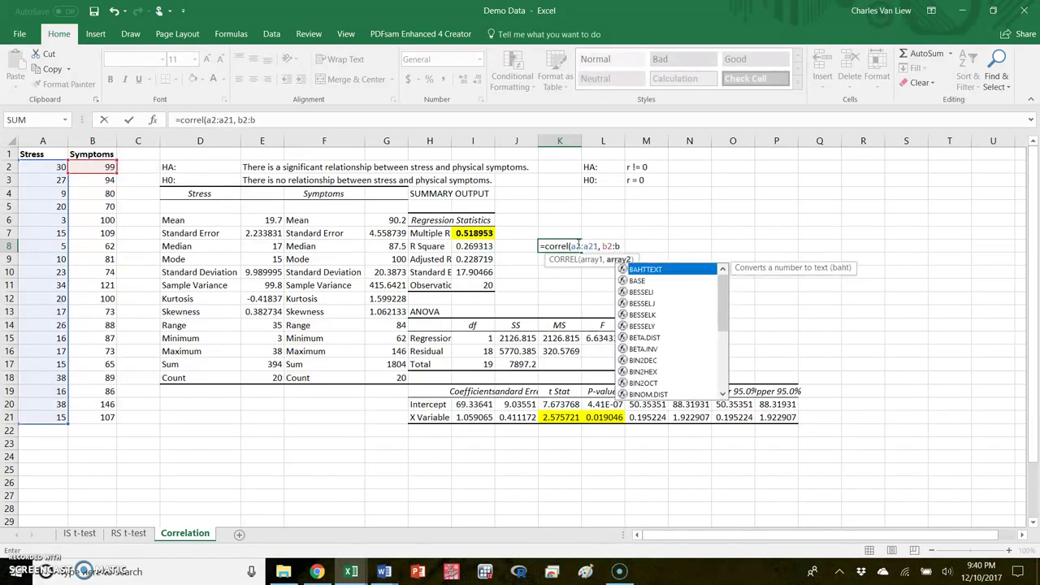
text(21)
key(Tab)
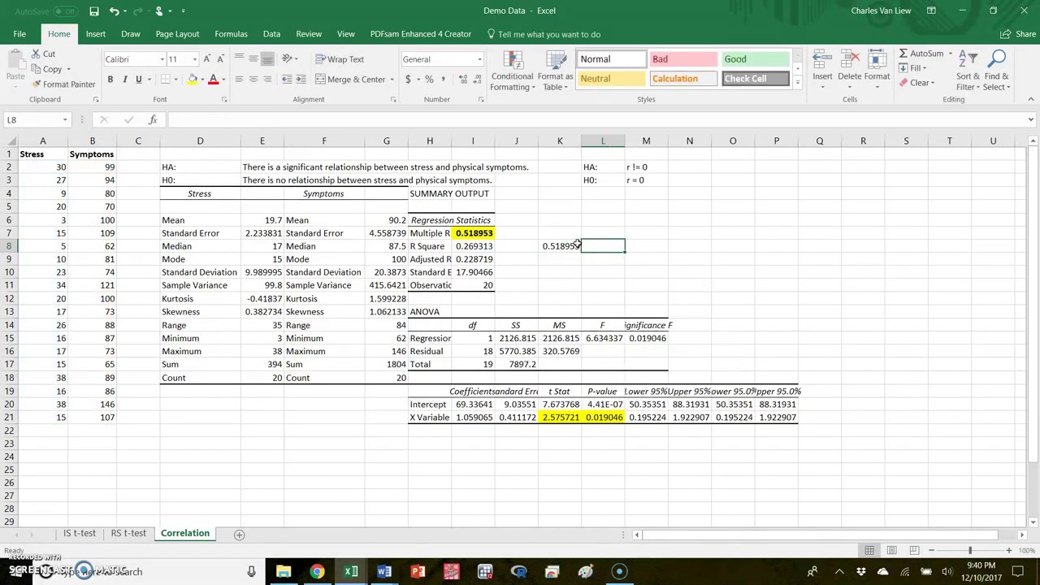
click(569, 245)
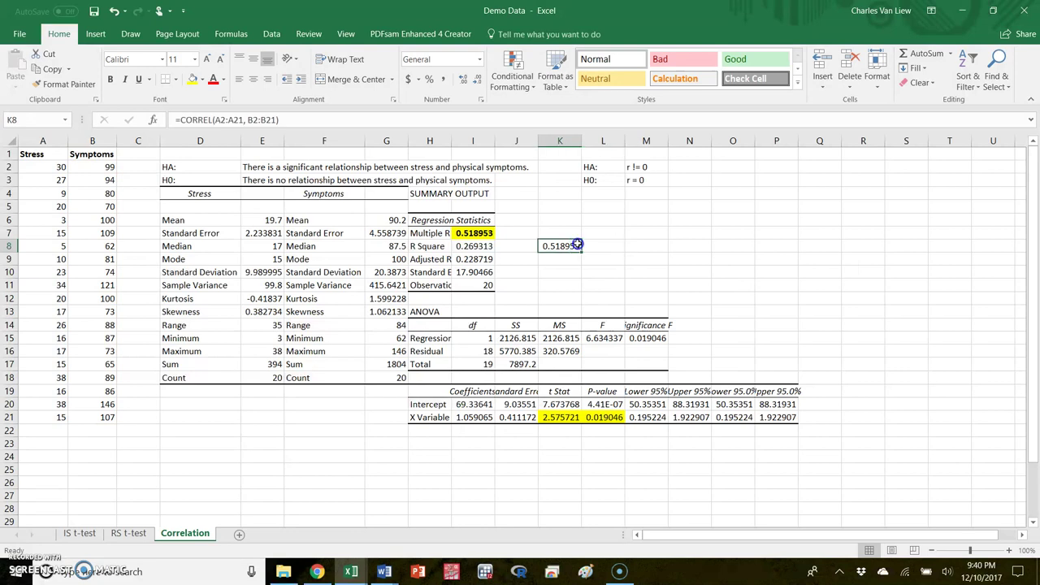
ctrl+click(481, 232)
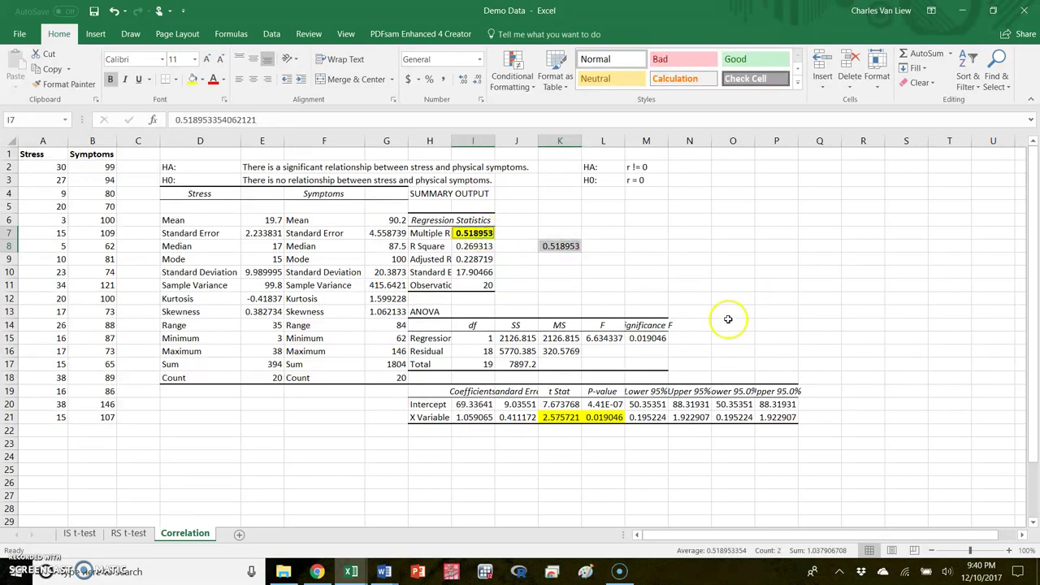
Delete the K8 correlation check and label the Multiple R value as 'r' in J7
click(647, 260)
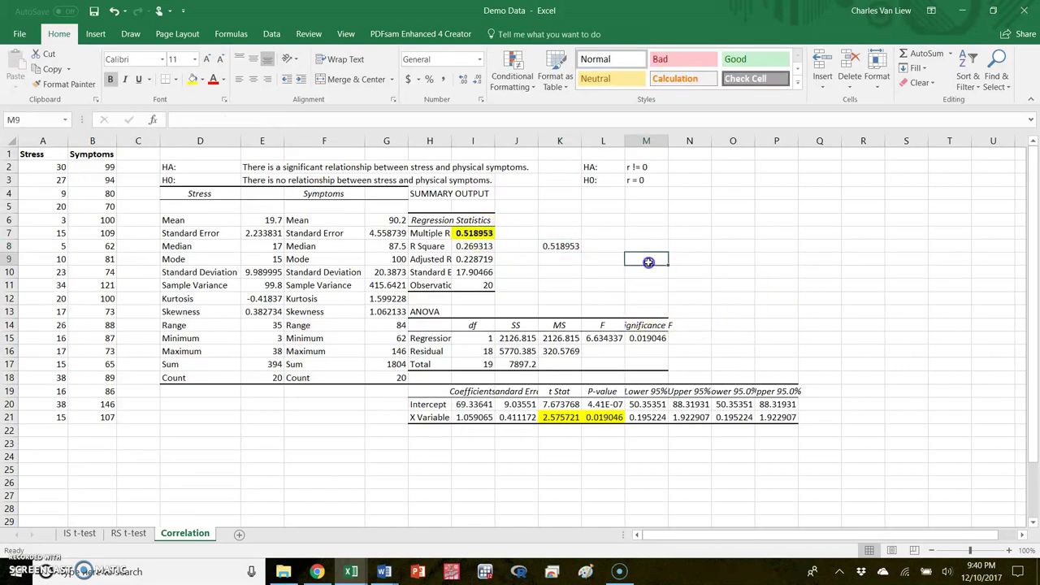
click(575, 246)
key(Delete)
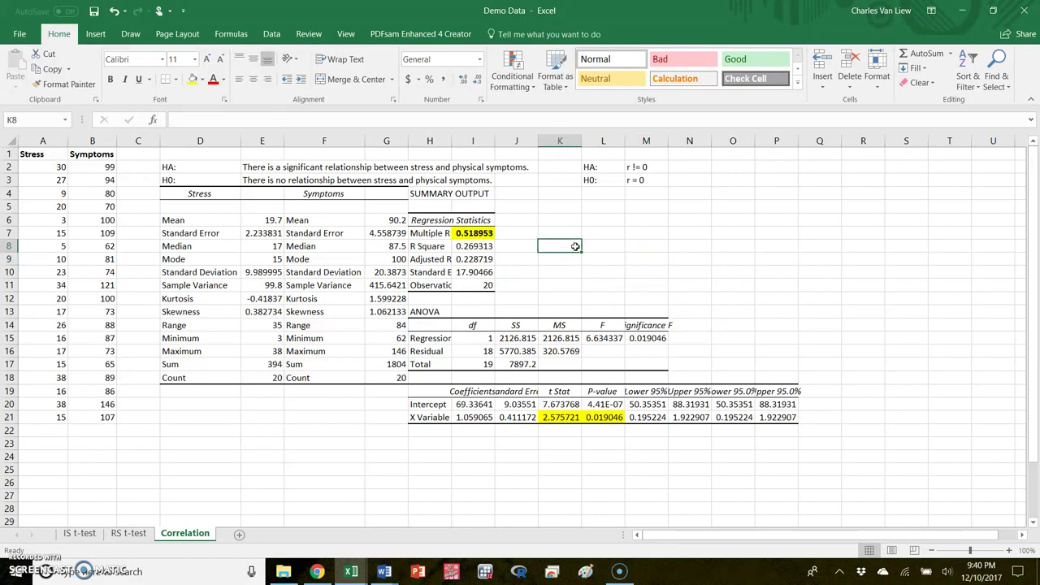
click(511, 233)
text(r)
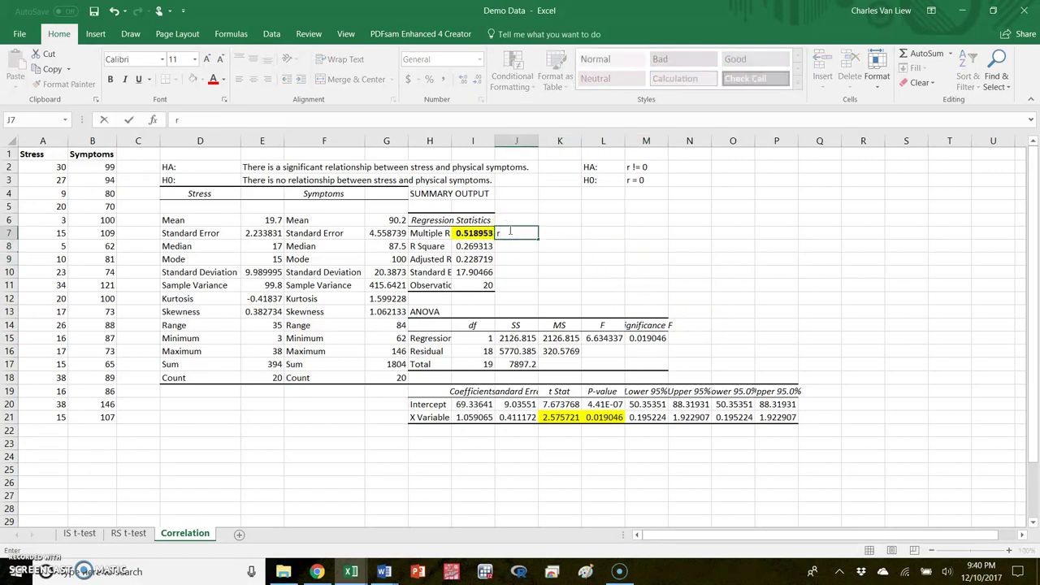
click(576, 297)
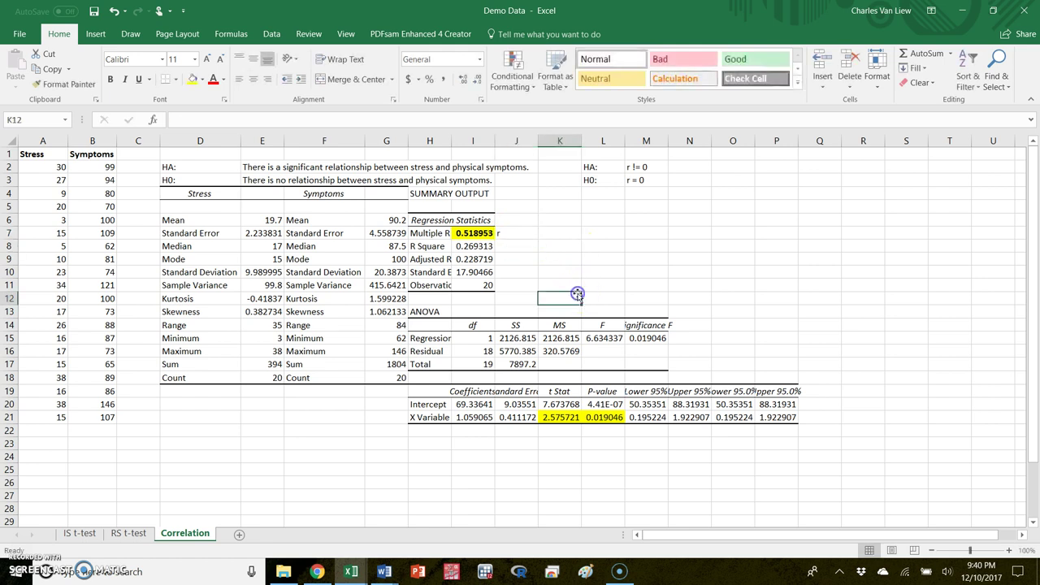
Add 'p value' and 'significance' notes in L22 and L23 beneath the highlighted p-value
click(602, 435)
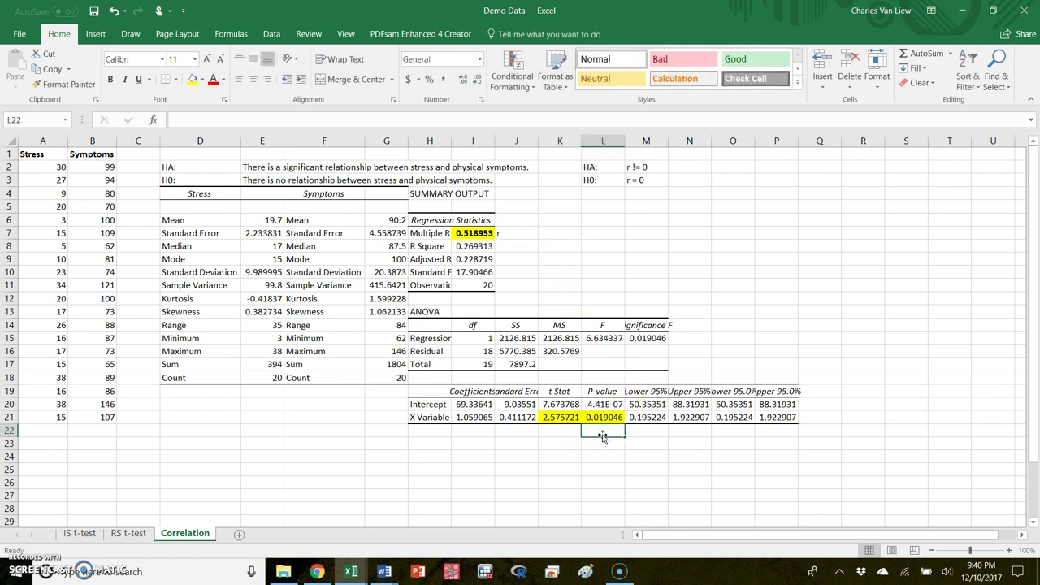
text(p value)
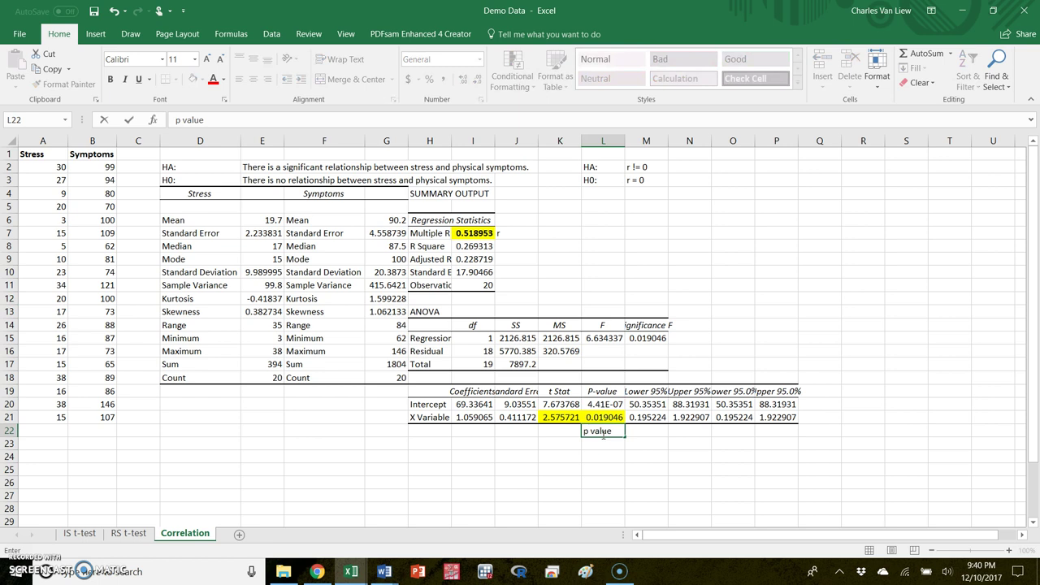
key(Return)
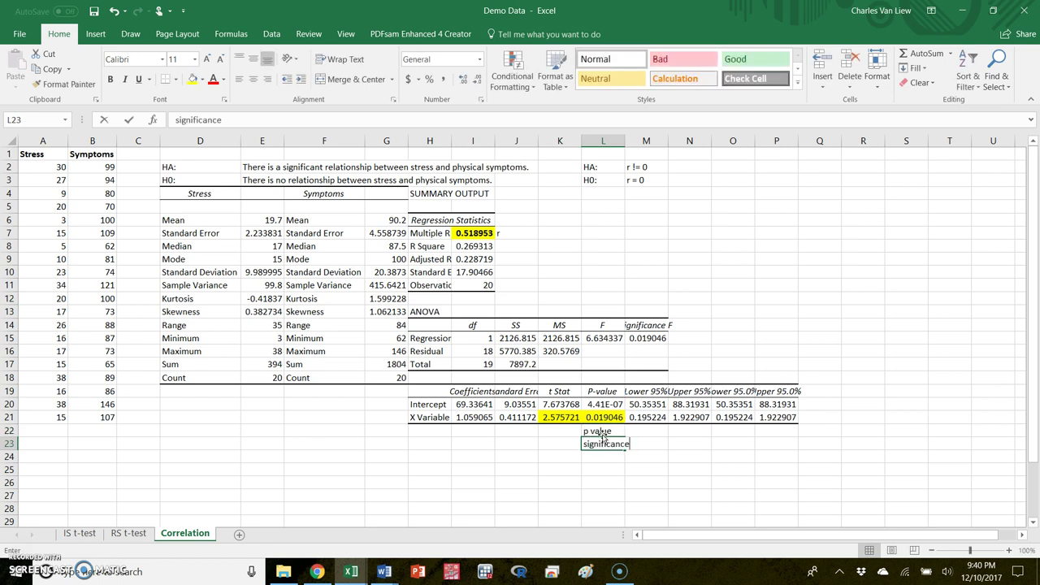
text(significance)
click(611, 418)
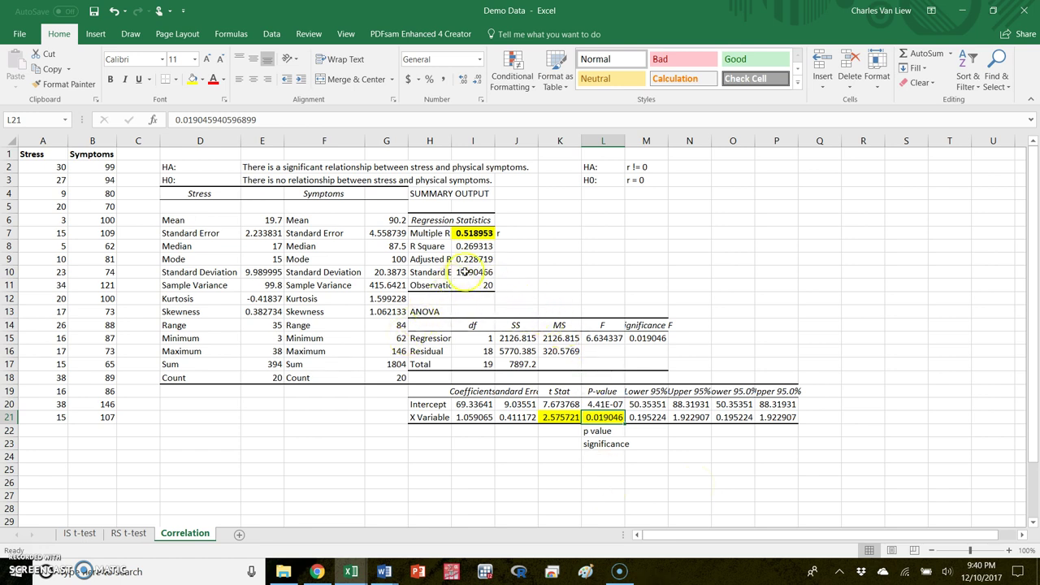
click(474, 233)
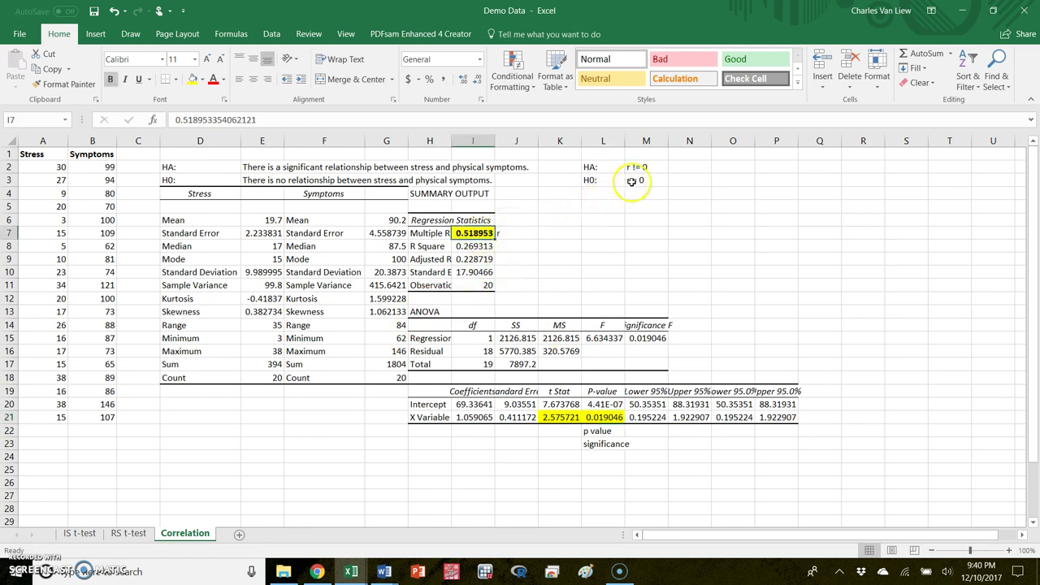
Enter the note 'Statistically significant' in K5
click(558, 209)
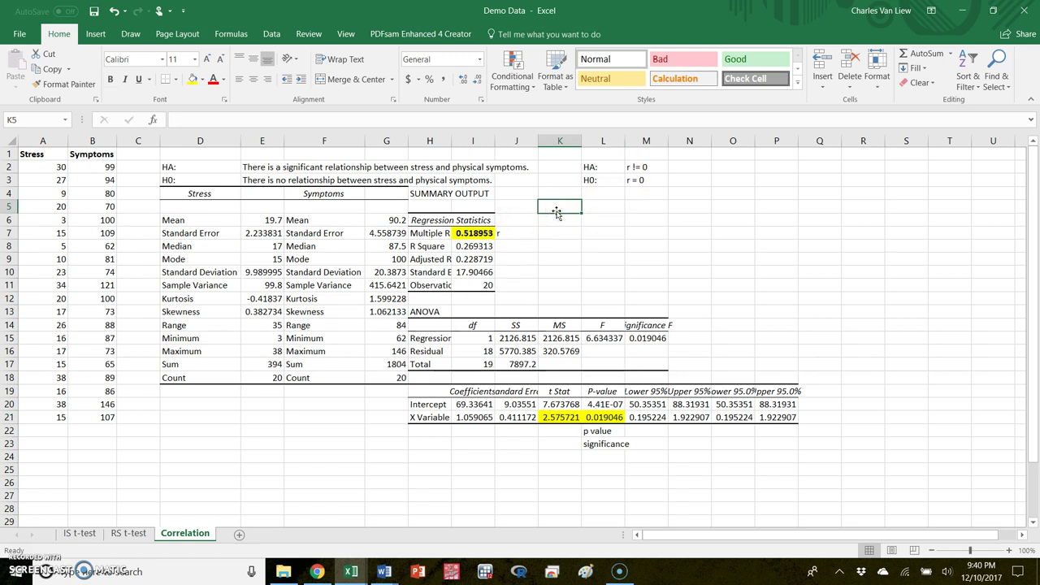
text(Statisticall)
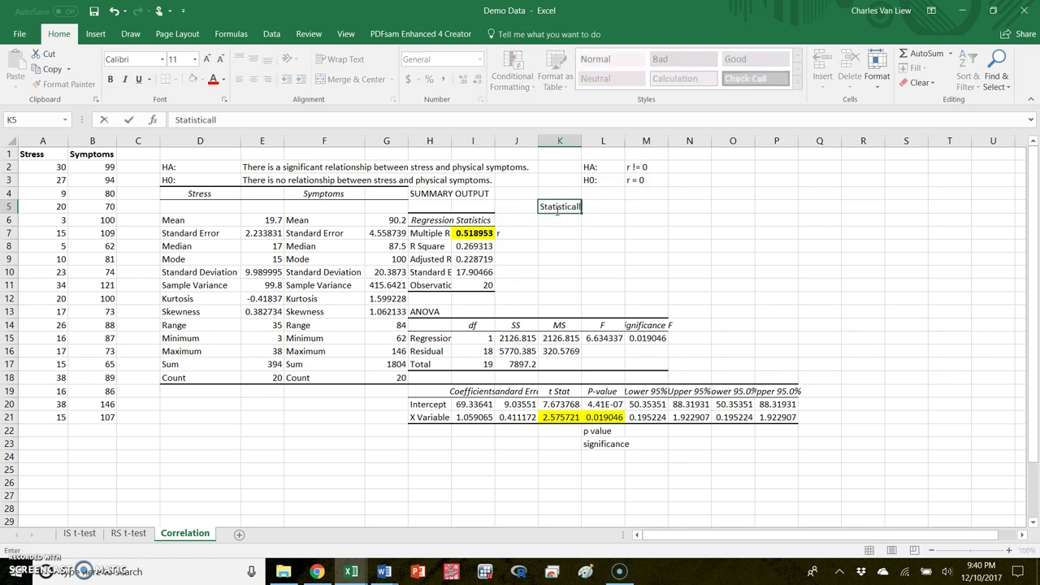
text(y significant)
key(Return)
Add 'Reject the null hypothesis' in K6 and begin the conclusion sentence citing r = .519, p = .019 in K7
text(Rje)
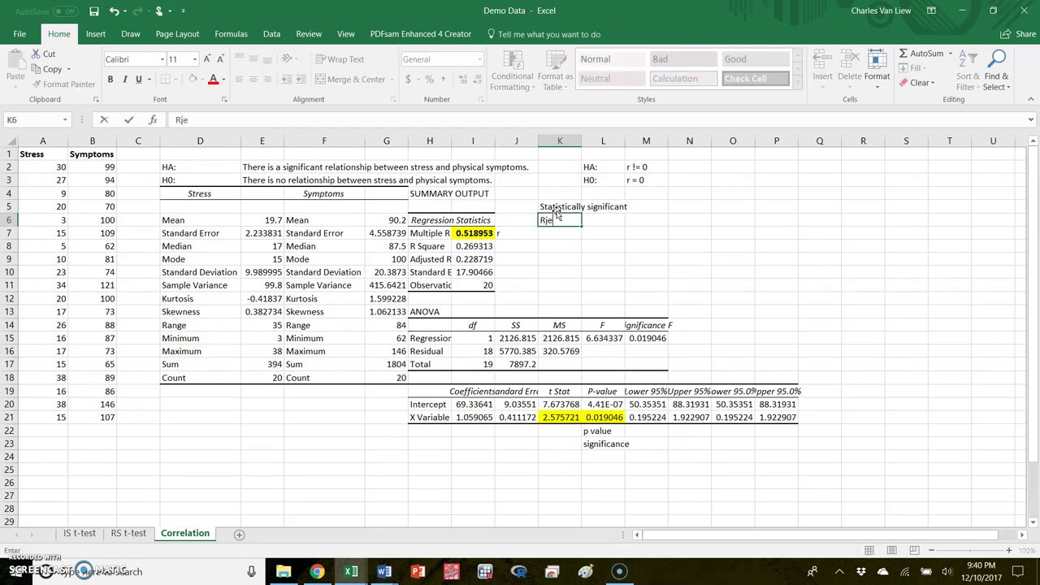
key(BackSpace)
key(BackSpace)
text(eject the null h)
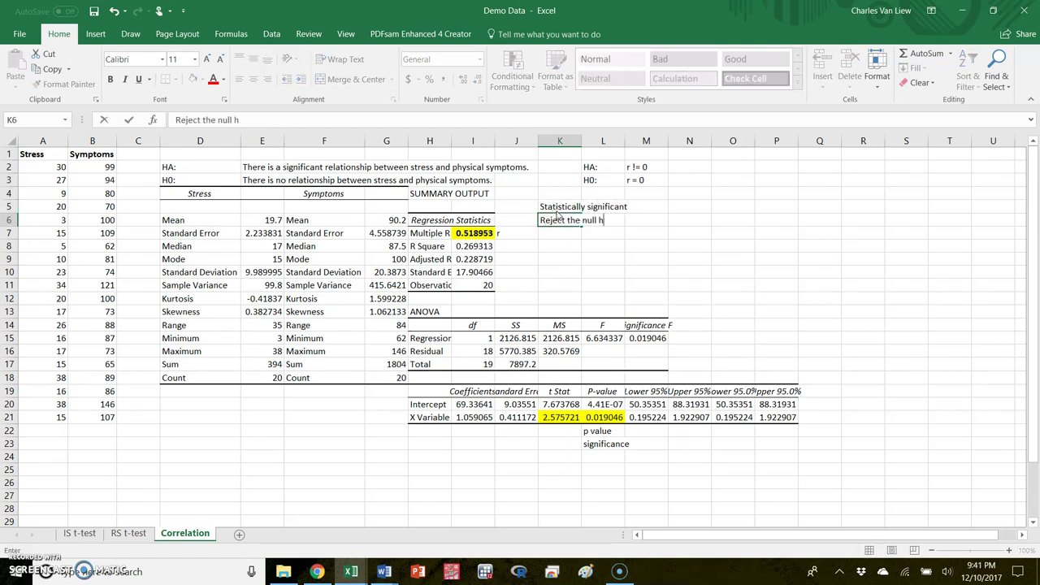
text(ypothesis)
key(ctrl+Return)
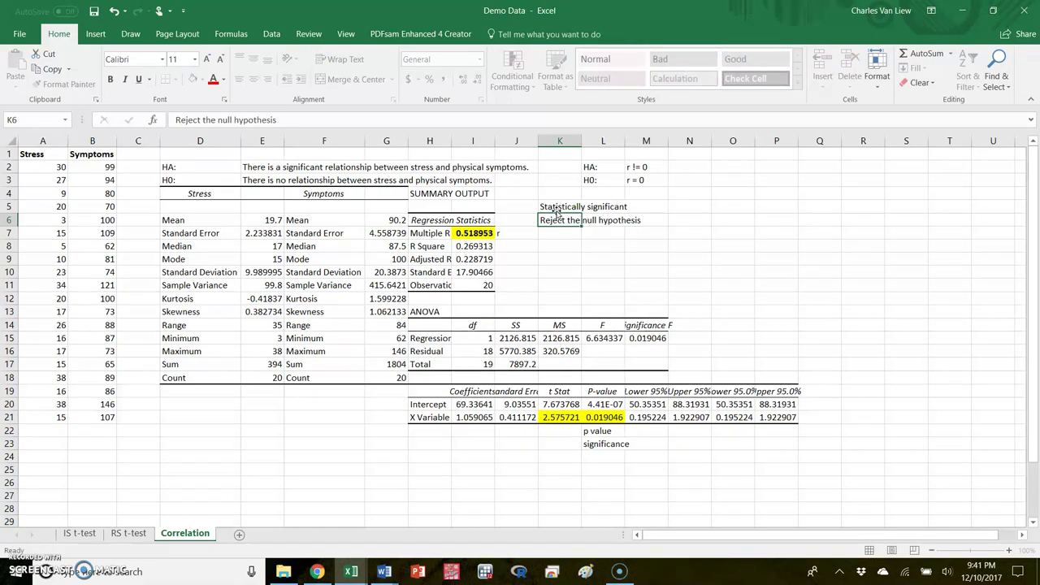
key(Return)
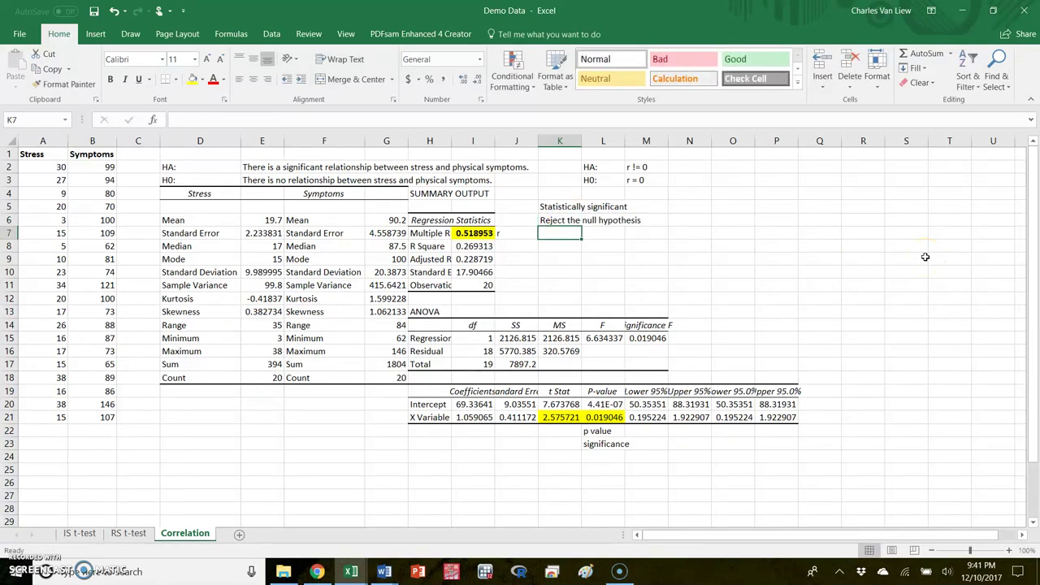
text(Ther)
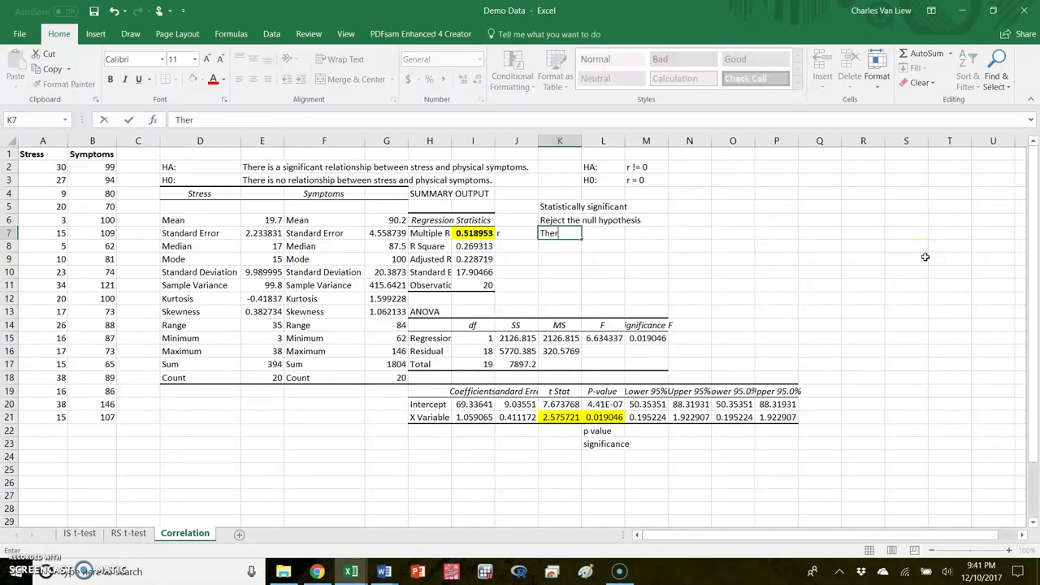
text(e is a statistica)
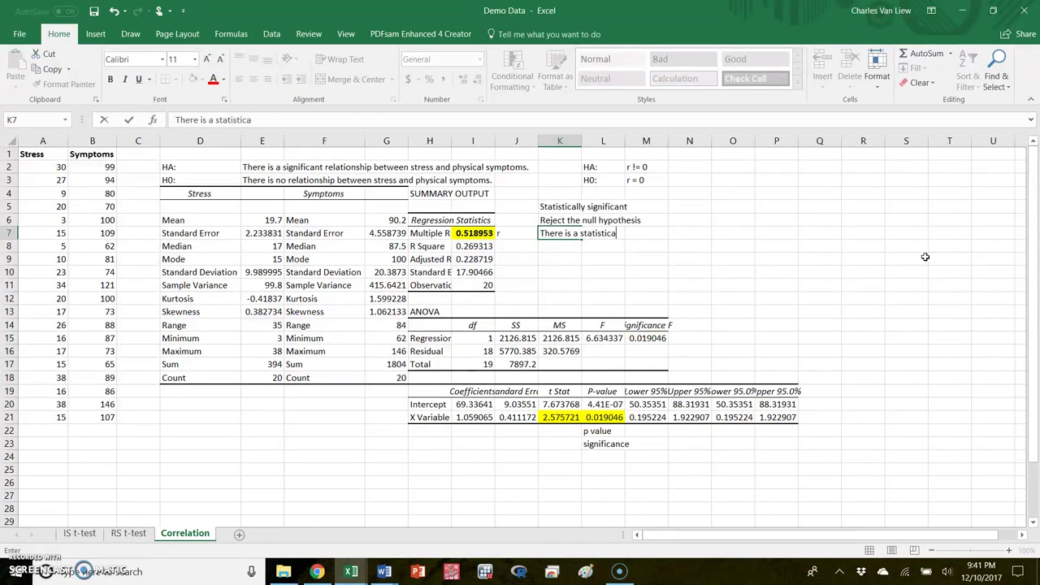
text(lly significant relationship (r =)
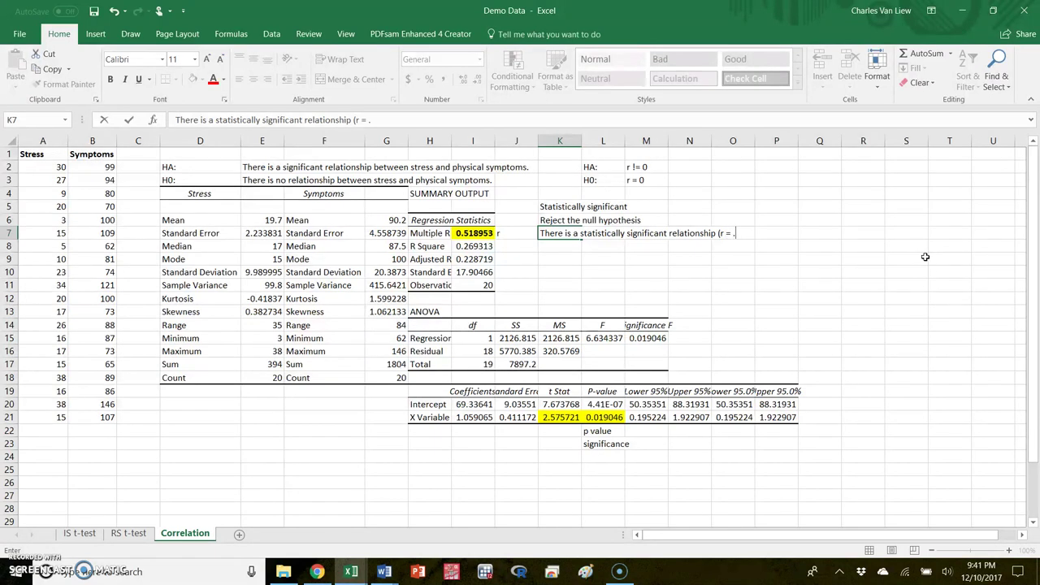
text( .519, p = .019) bet)
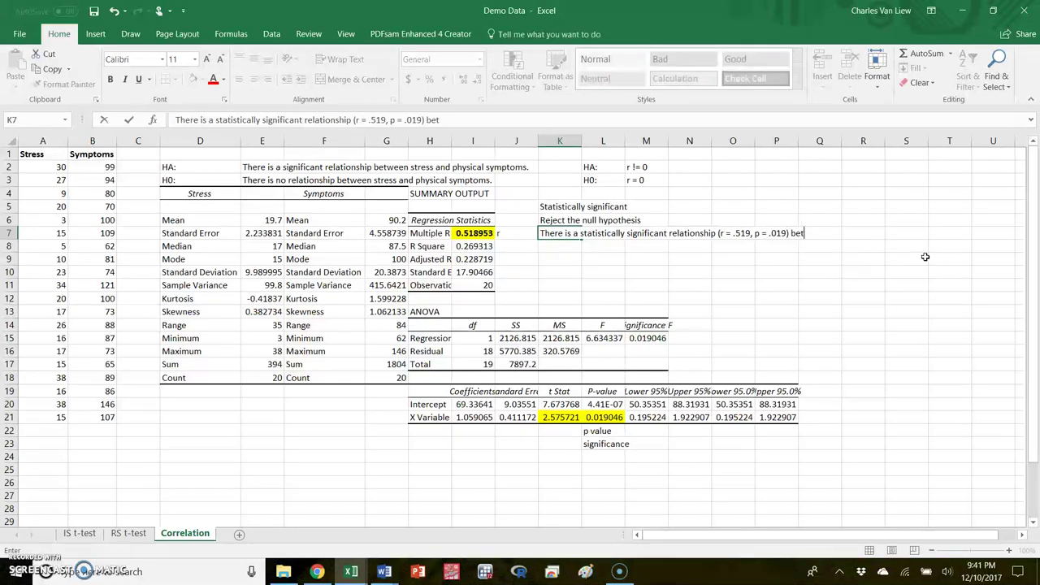
text(ween srress )
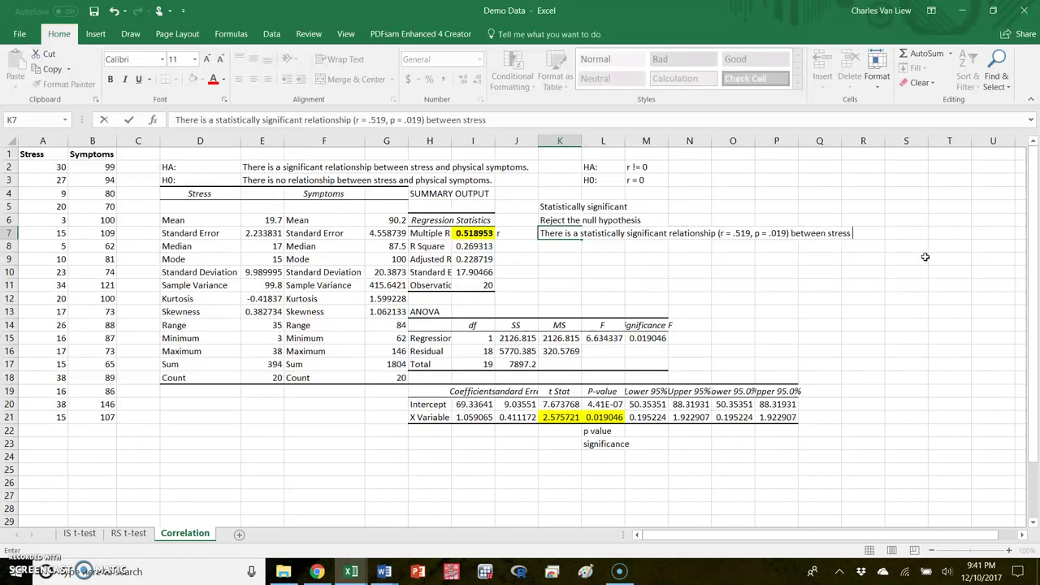
text(and physical symptoms.)
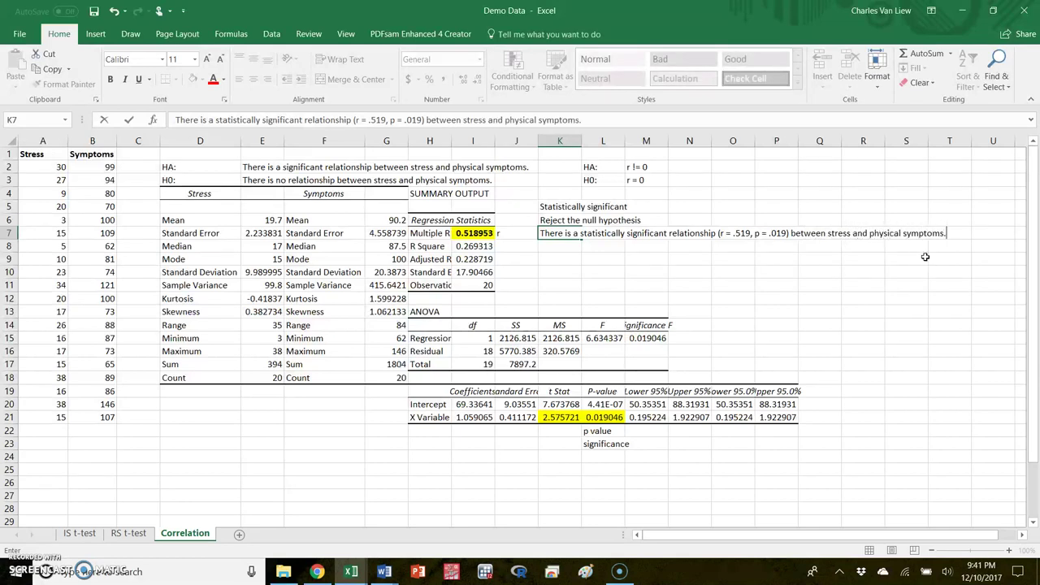
click(603, 259)
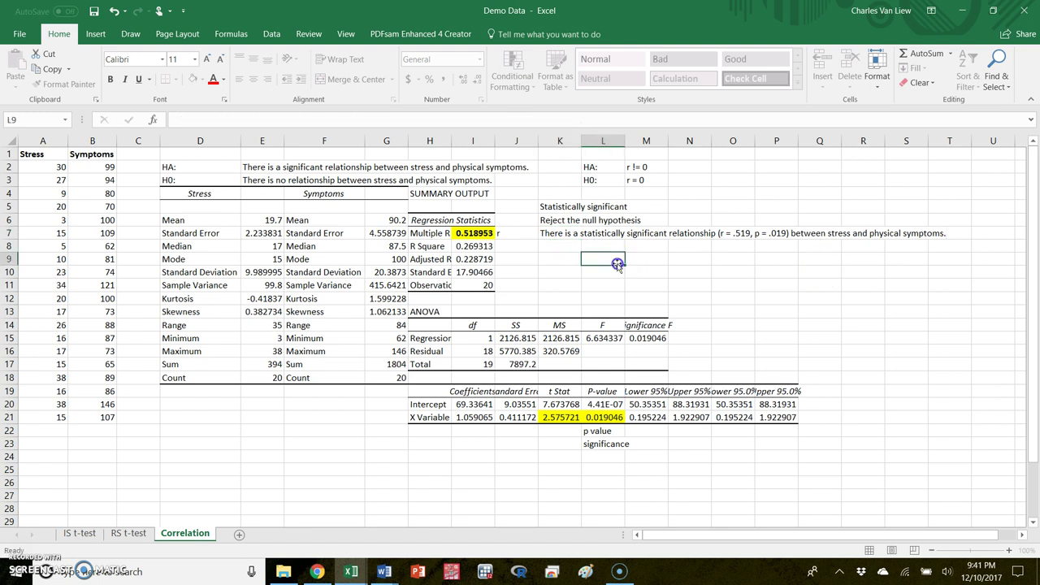